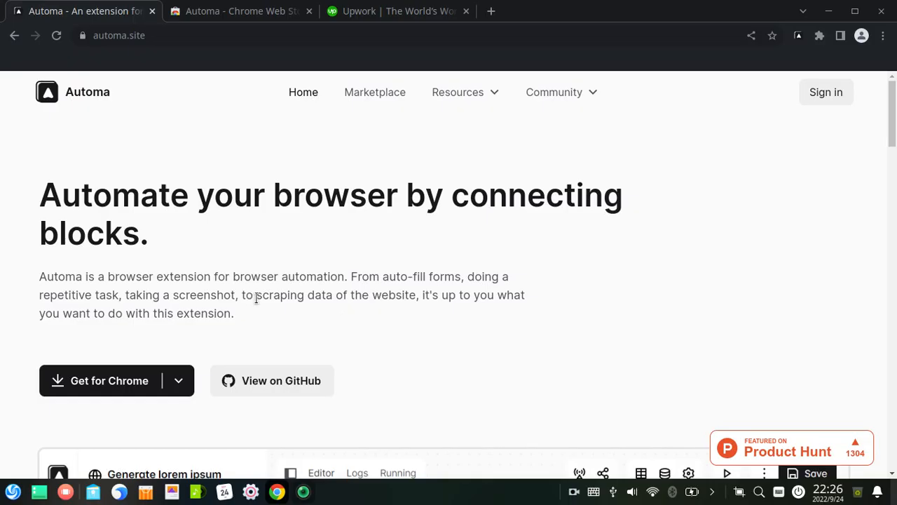
Review the Automa homepage's introduction about connecting blocks and scraping website data, along with its browser download options.
{"action": "left_click_drag", "start_coordinate": [416, 295], "coordinate": [255, 297]}
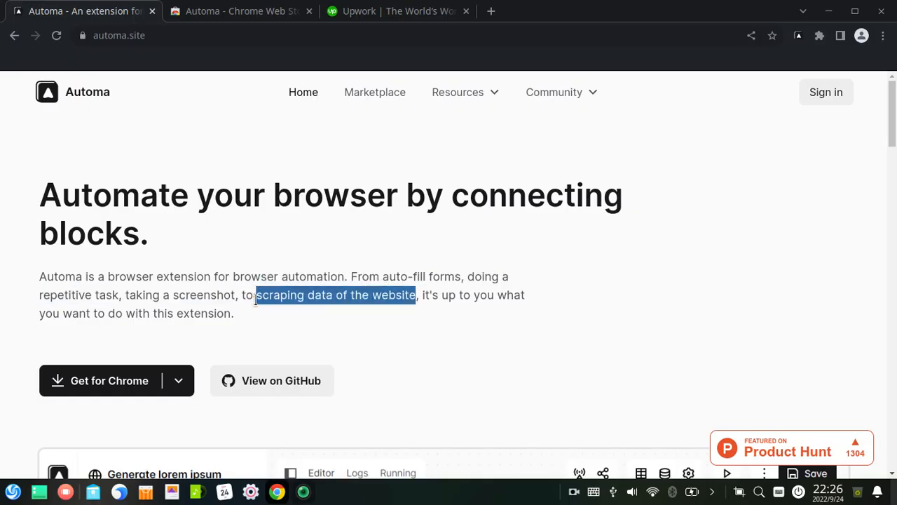
{"action": "left_click", "coordinate": [352, 336]}
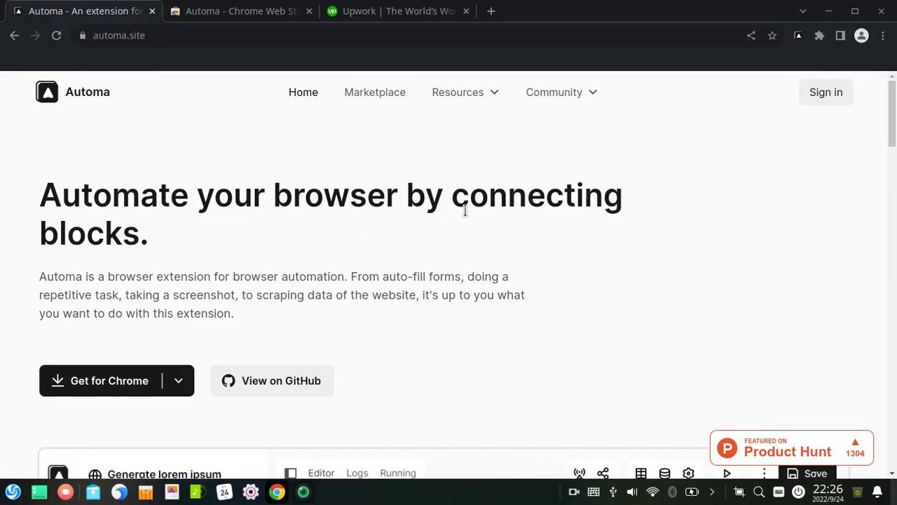
{"action": "left_click_drag", "start_coordinate": [449, 202], "coordinate": [449, 221]}
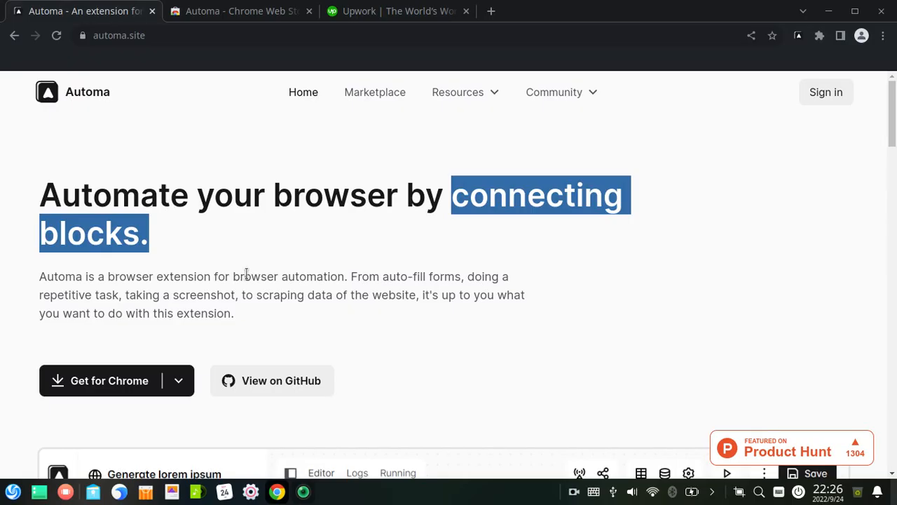
{"action": "left_click", "coordinate": [346, 314]}
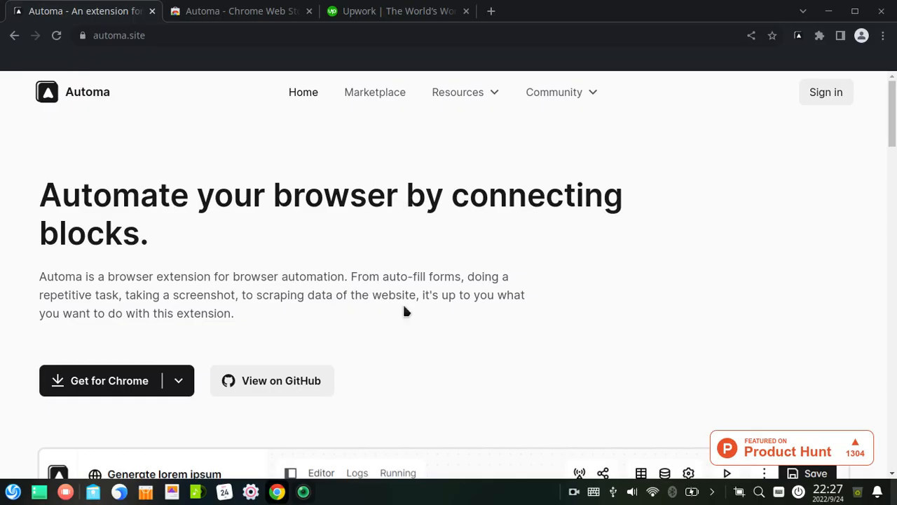
{"action": "left_click_drag", "start_coordinate": [262, 296], "coordinate": [409, 295]}
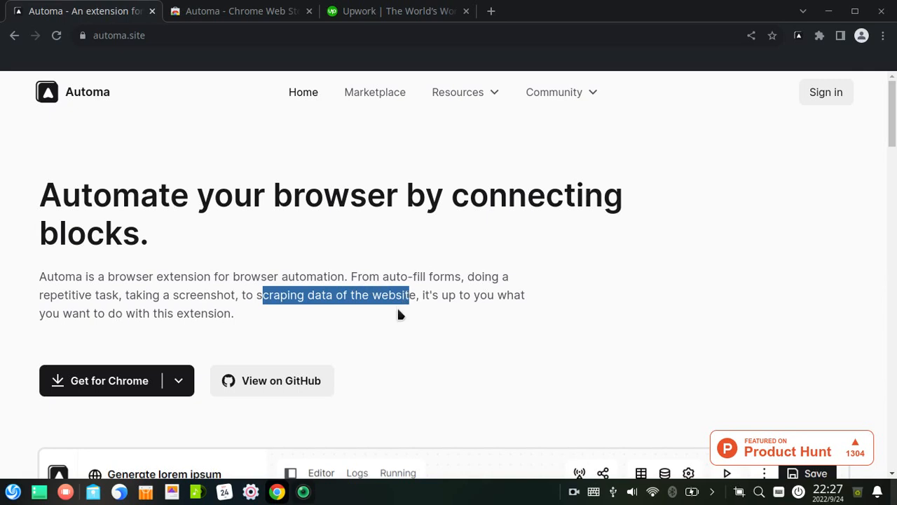
{"action": "left_click", "coordinate": [399, 313]}
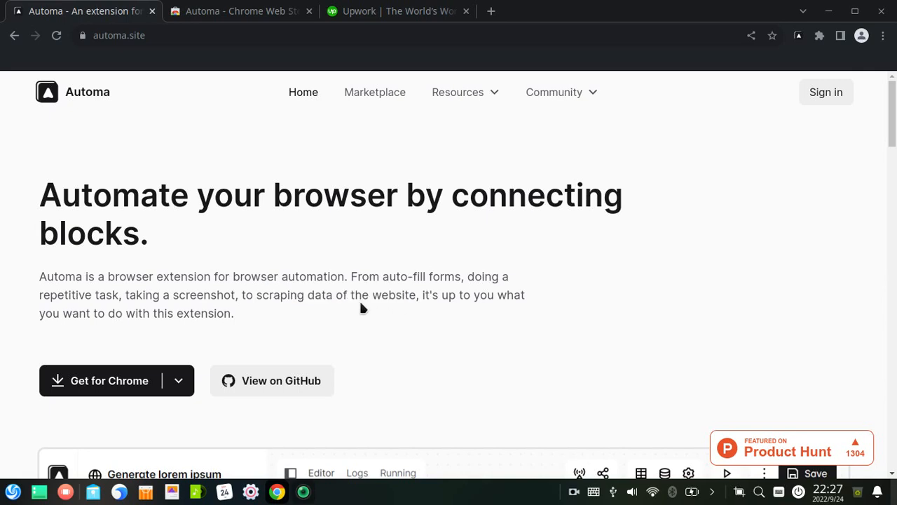
{"action": "left_click", "coordinate": [180, 382]}
{"action": "left_click", "coordinate": [281, 295]}
Examine Automa's Chrome Web Store overview and additional information, and reread the website-scraping description on its homepage.
{"action": "left_click", "coordinate": [245, 12]}
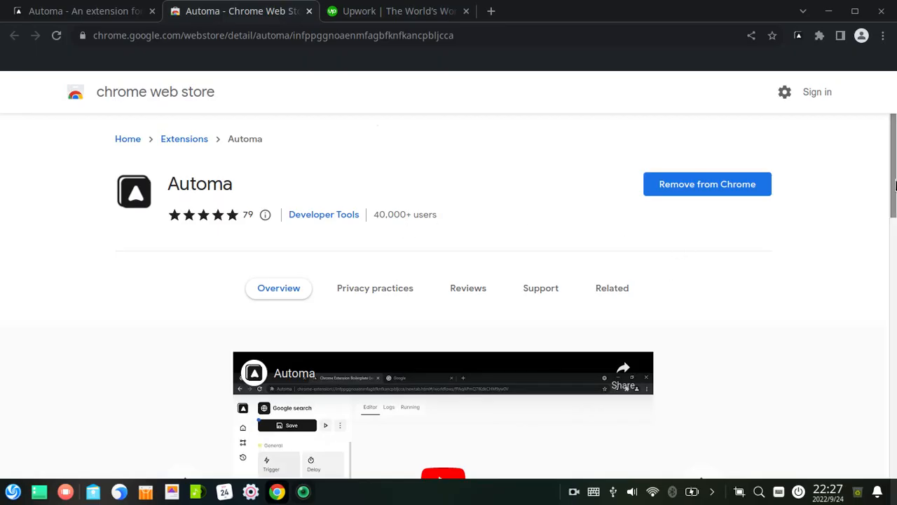
{"action": "left_click_drag", "start_coordinate": [895, 164], "coordinate": [895, 328]}
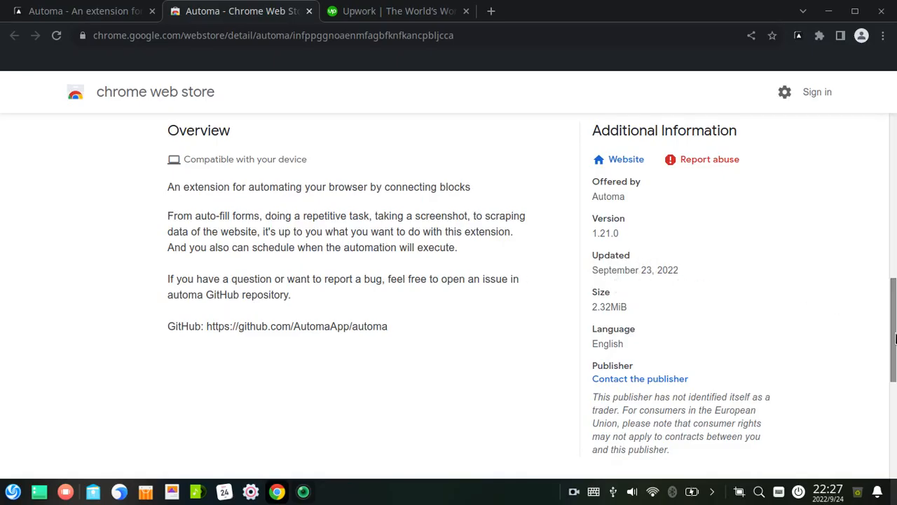
{"action": "left_click_drag", "start_coordinate": [895, 340], "coordinate": [895, 185]}
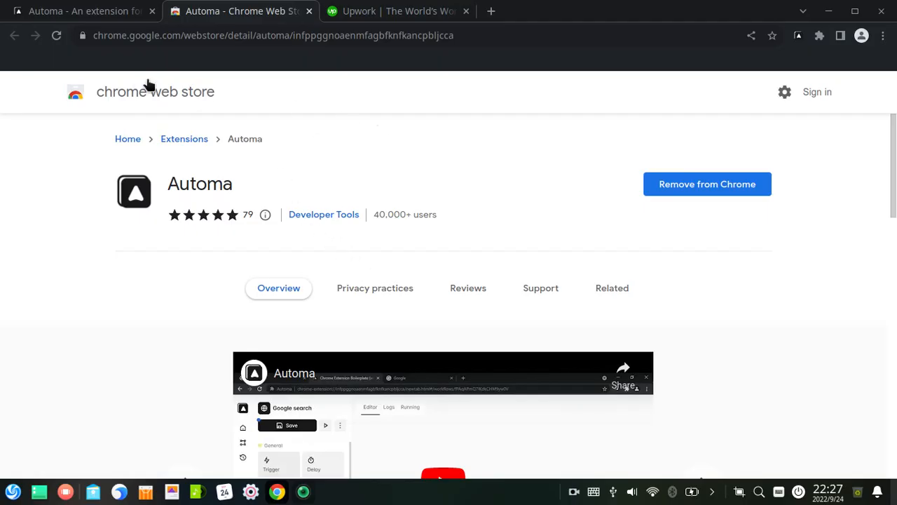
{"action": "left_click", "coordinate": [114, 13]}
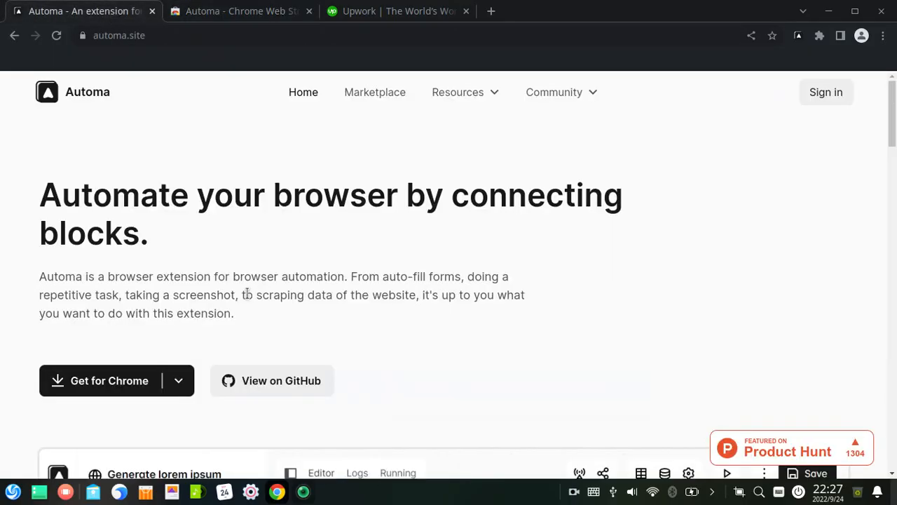
{"action": "left_click_drag", "start_coordinate": [258, 295], "coordinate": [411, 295]}
{"action": "left_click", "coordinate": [406, 295]}
Switch to Upwork and search the Jobs category for "laravel developer".
{"action": "left_click", "coordinate": [351, 10]}
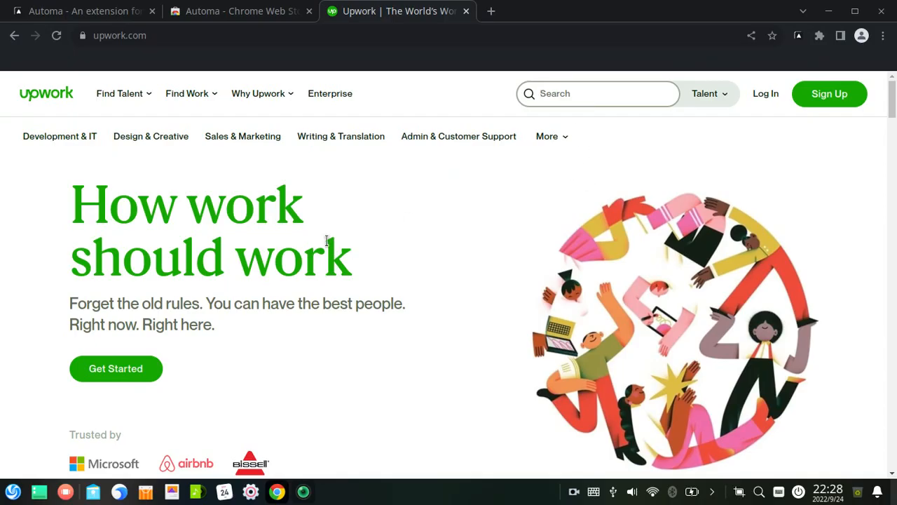
{"action": "mouse_move", "coordinate": [117, 93]}
{"action": "type", "text": "la"}
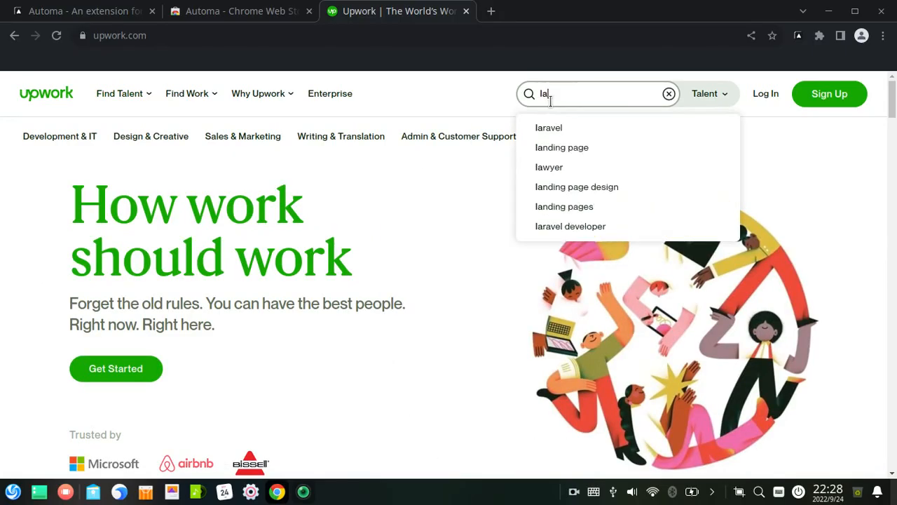
{"action": "type", "text": "ravel developer"}
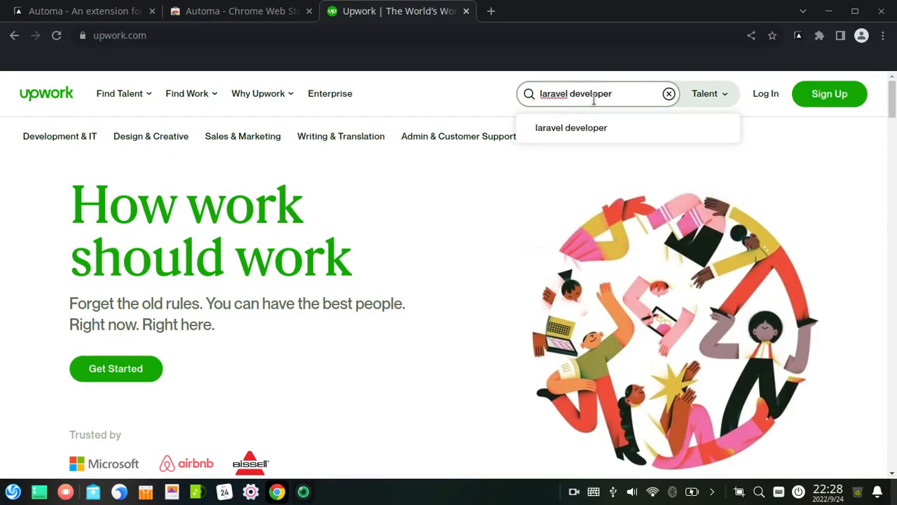
{"action": "left_click", "coordinate": [703, 94]}
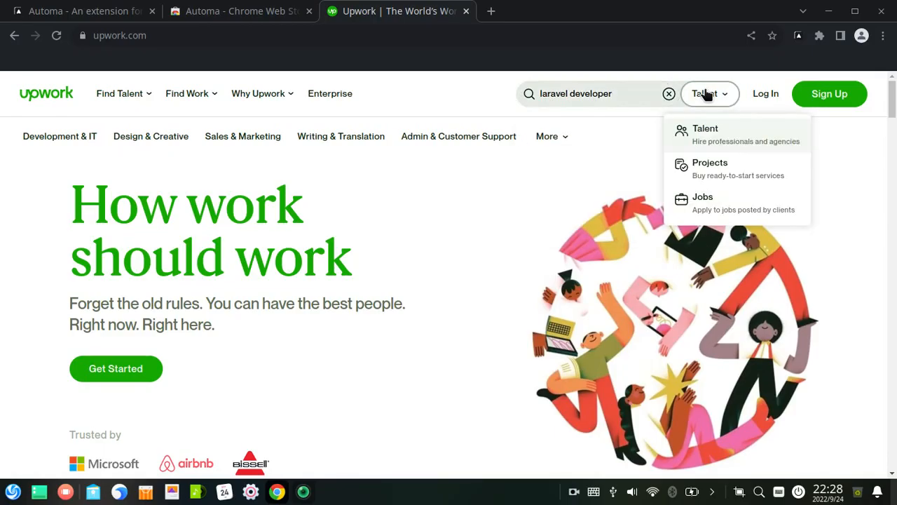
{"action": "left_click", "coordinate": [709, 205]}
{"action": "key", "text": "Return"}
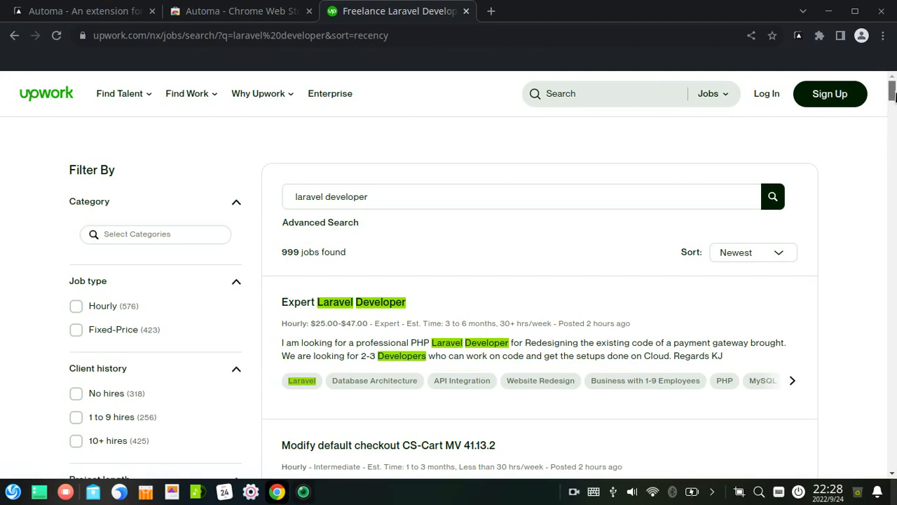
Examine the Laravel developer job results, including each posting's title, hourly rate, description and skill tags.
{"action": "scroll", "coordinate": [590, 240], "scroll_direction": "down", "scroll_amount": 5}
{"action": "scroll", "coordinate": [547, 252], "scroll_direction": "up", "scroll_amount": 2}
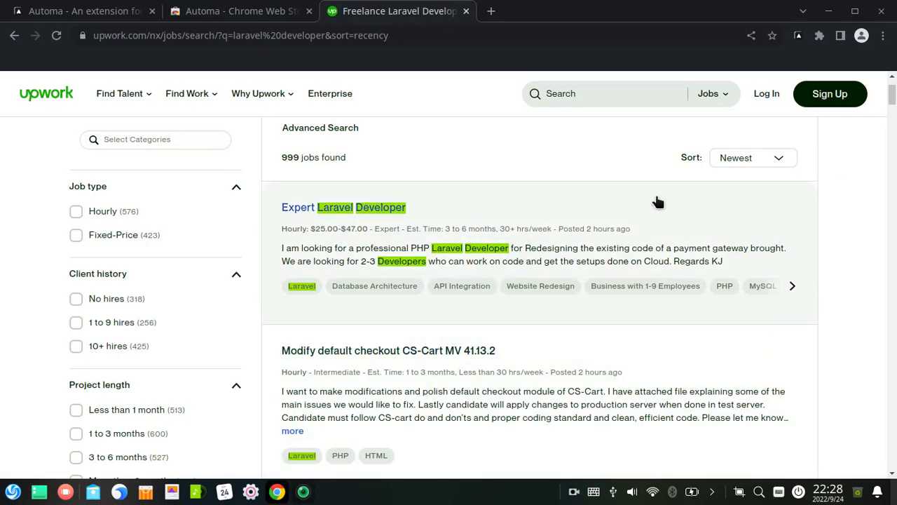
{"action": "scroll", "coordinate": [653, 279], "scroll_direction": "down", "scroll_amount": 3}
{"action": "scroll", "coordinate": [653, 279], "scroll_direction": "down", "scroll_amount": 10}
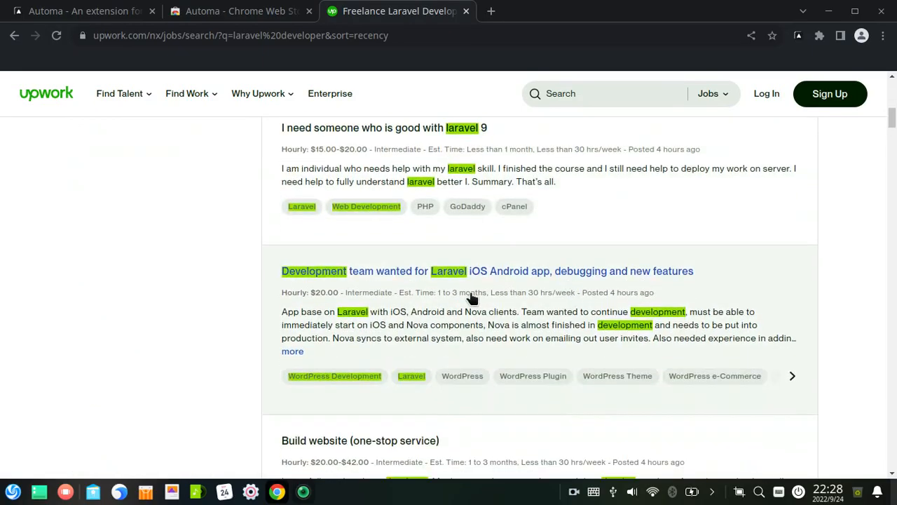
{"action": "left_click_drag", "start_coordinate": [895, 129], "coordinate": [895, 95]}
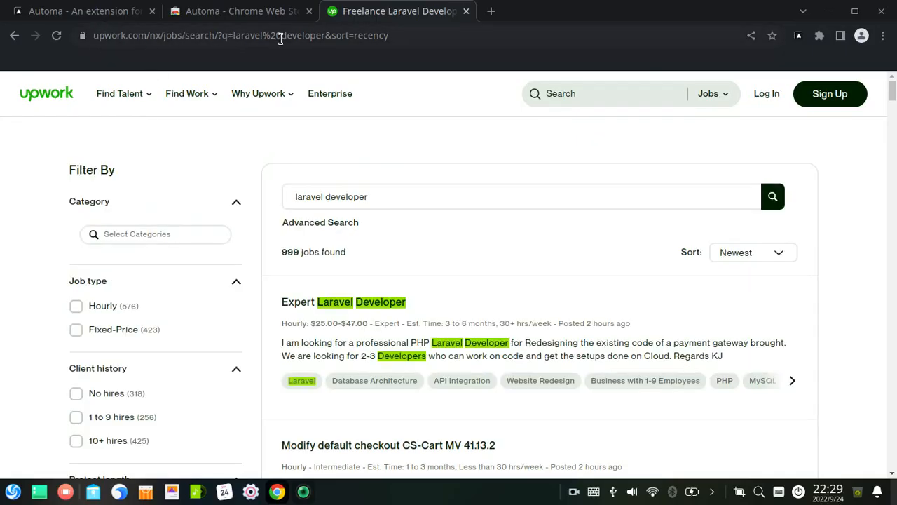
{"action": "scroll", "coordinate": [744, 204], "scroll_direction": "down", "scroll_amount": 2}
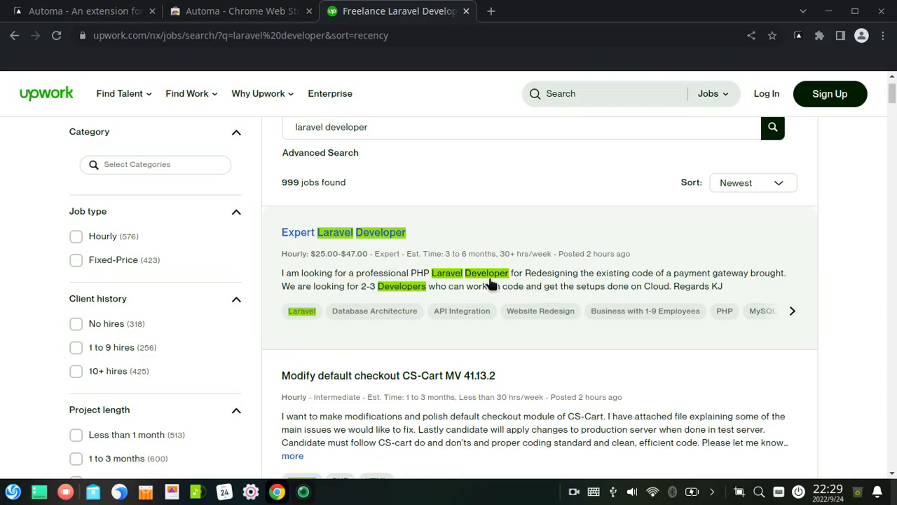
{"action": "scroll", "coordinate": [516, 279], "scroll_direction": "up", "scroll_amount": 2}
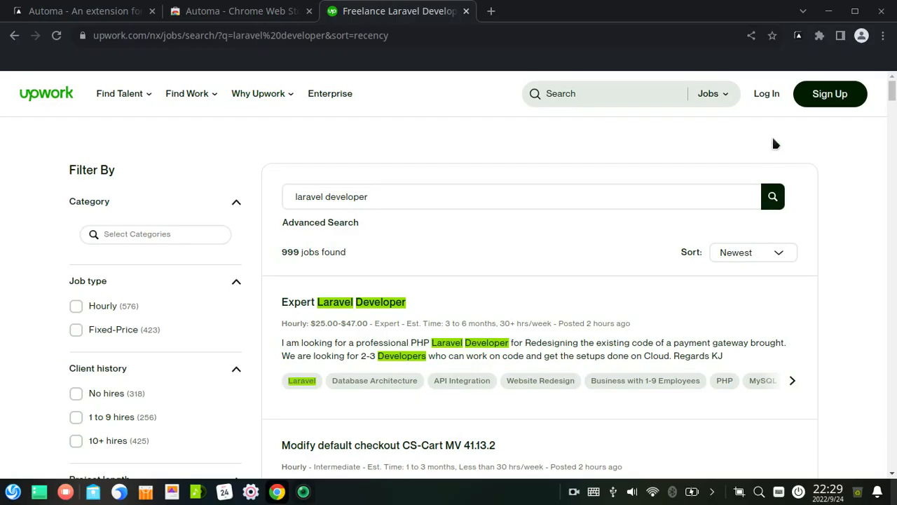
Open the Automa dashboard from the browser extension and create a new workflow named "Freelance Laravel Developer".
{"action": "left_click", "coordinate": [799, 37]}
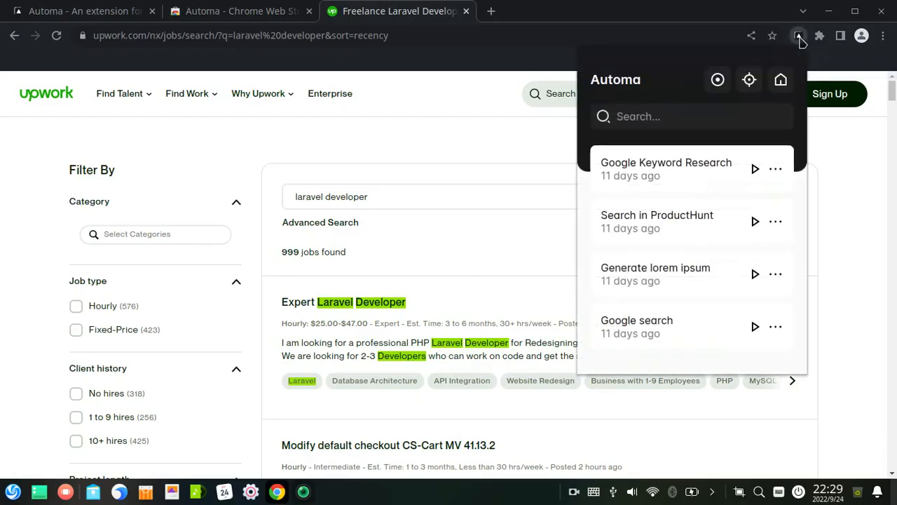
{"action": "left_click", "coordinate": [781, 81]}
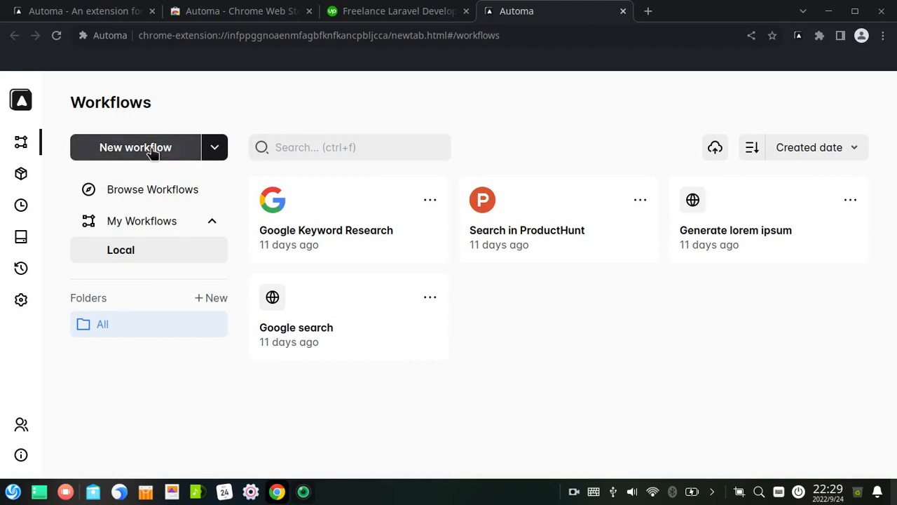
{"action": "left_click", "coordinate": [153, 151]}
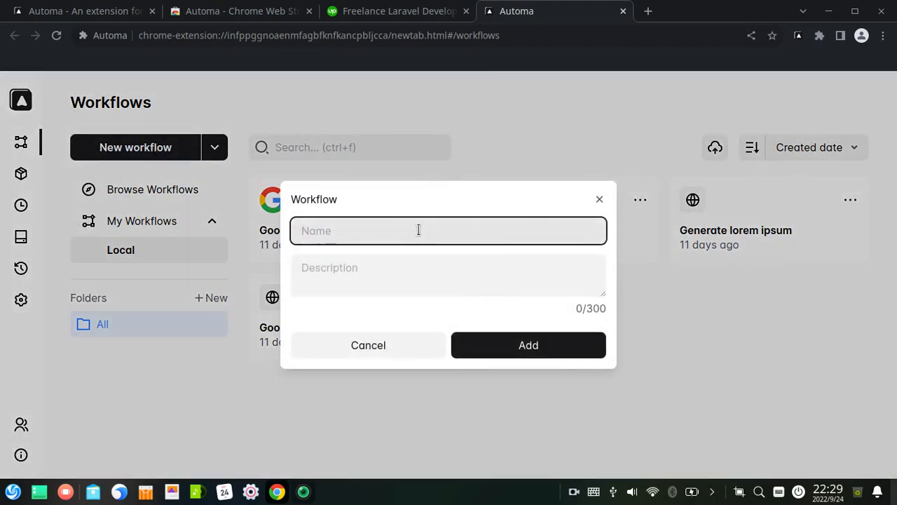
{"action": "type", "text": "Freelance Laravel "}
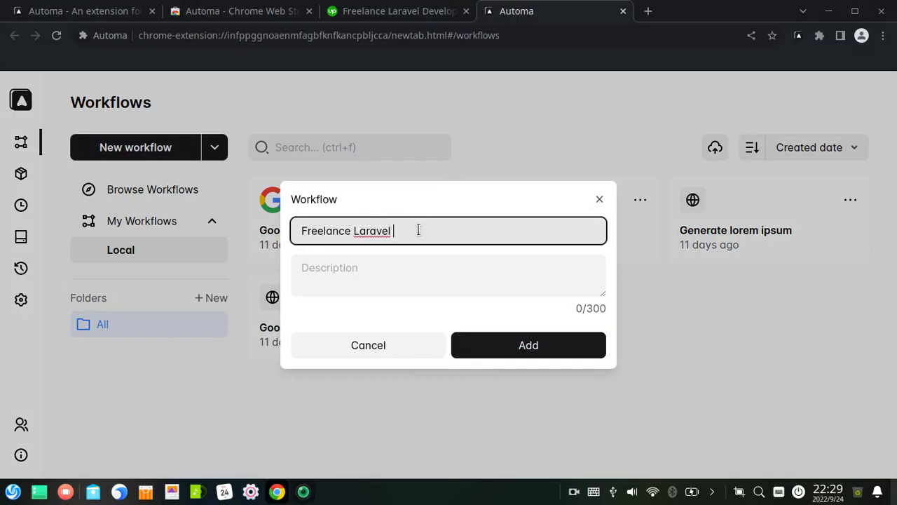
{"action": "type", "text": "Deeeloper"}
{"action": "left_click", "coordinate": [498, 347]}
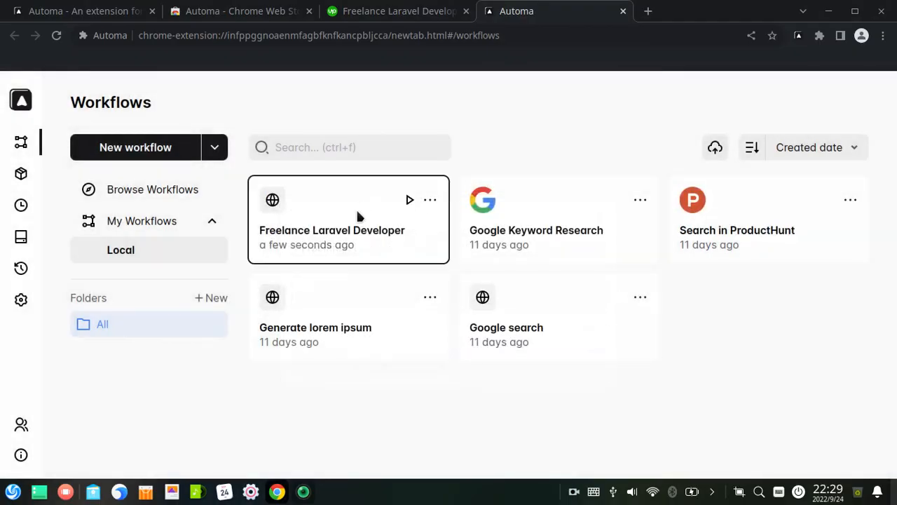
Open the Freelance Laravel Developer workflow in the editor and move its Trigger block slightly up the canvas.
{"action": "left_click", "coordinate": [334, 238]}
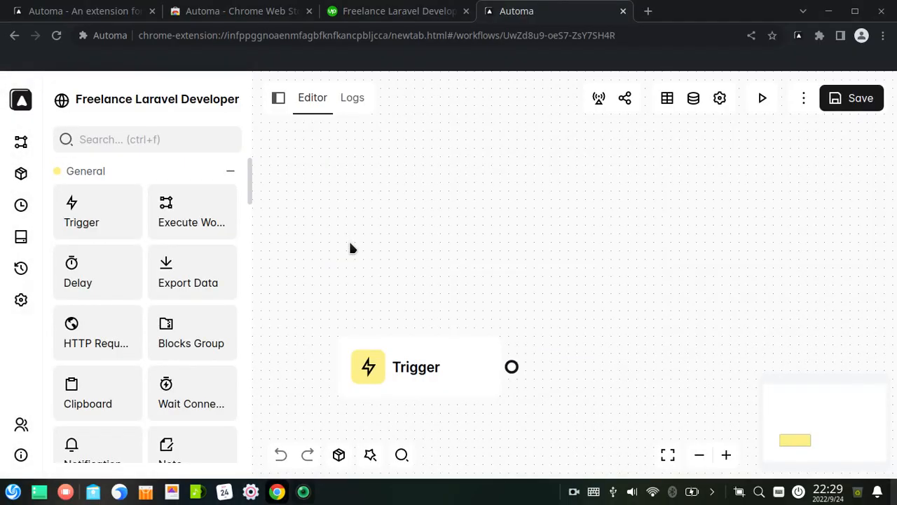
{"action": "left_click_drag", "start_coordinate": [349, 243], "coordinate": [364, 198]}
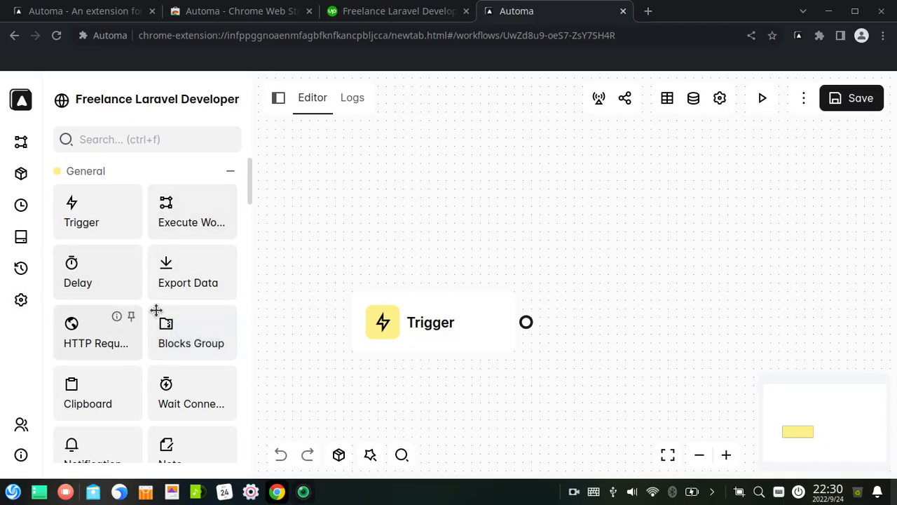
{"action": "left_click_drag", "start_coordinate": [402, 323], "coordinate": [418, 285]}
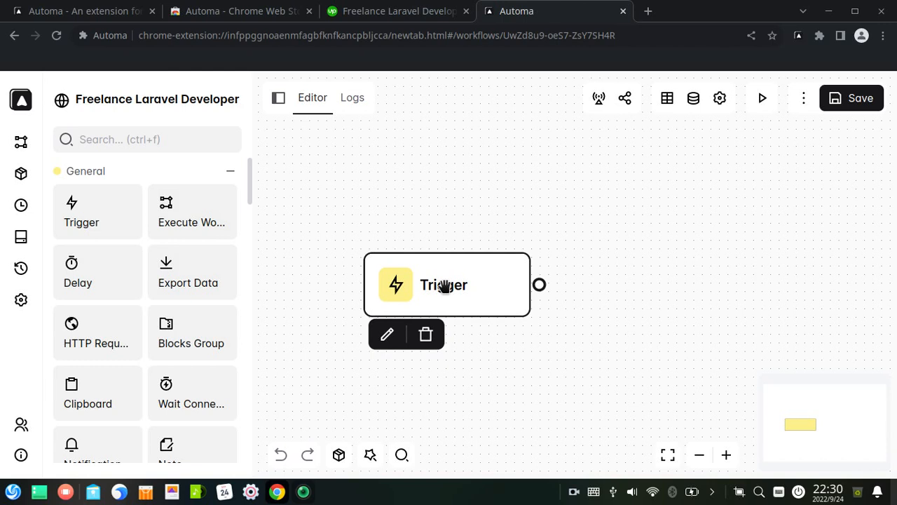
Check the job fields on the Upwork results page and add a column named "title" to the workflow's table.
{"action": "left_click", "coordinate": [400, 12]}
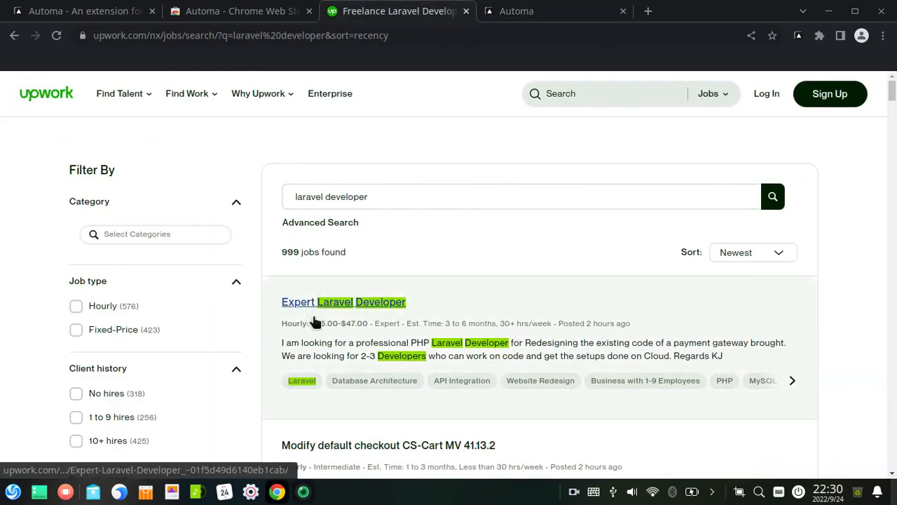
{"action": "left_click", "coordinate": [531, 7]}
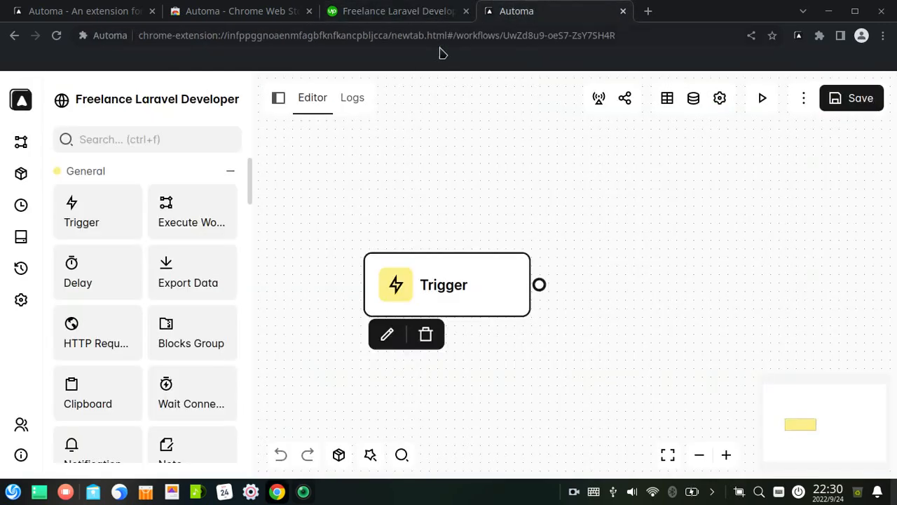
{"action": "left_click", "coordinate": [666, 98]}
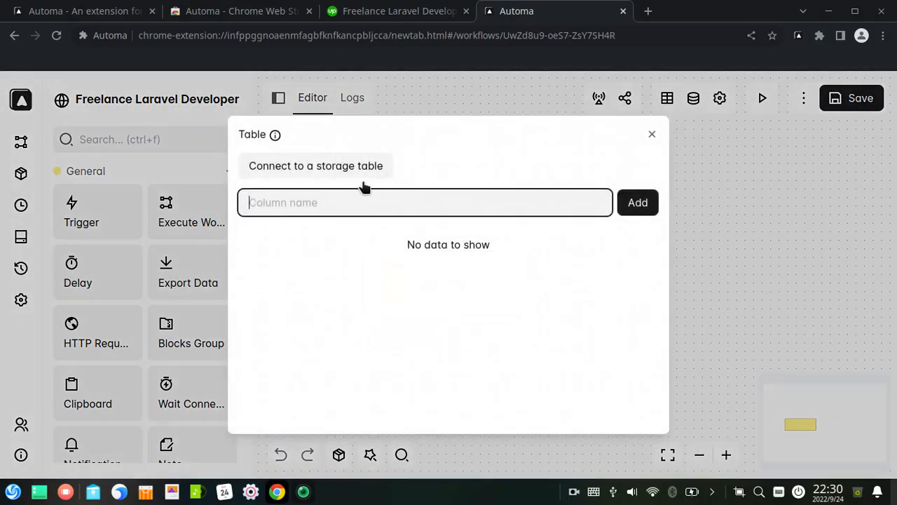
{"action": "left_click", "coordinate": [327, 202]}
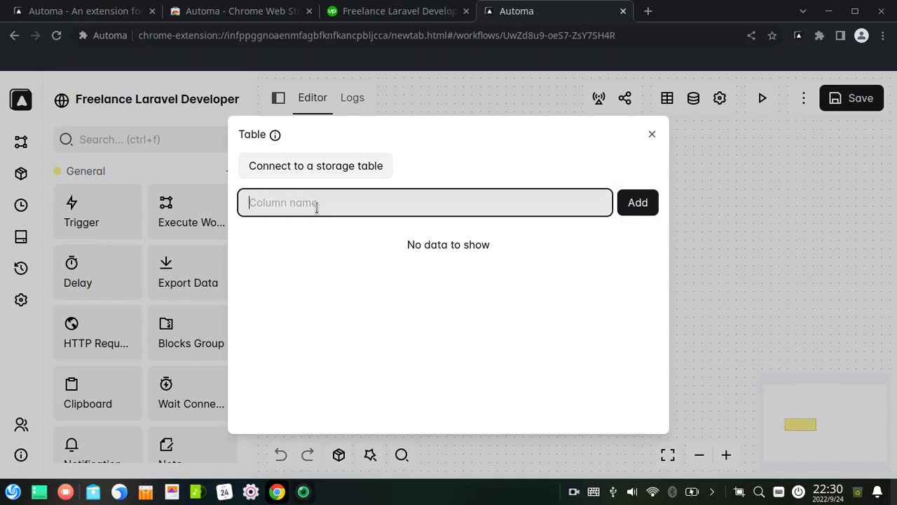
{"action": "type", "text": "title"}
{"action": "key", "text": "Return"}
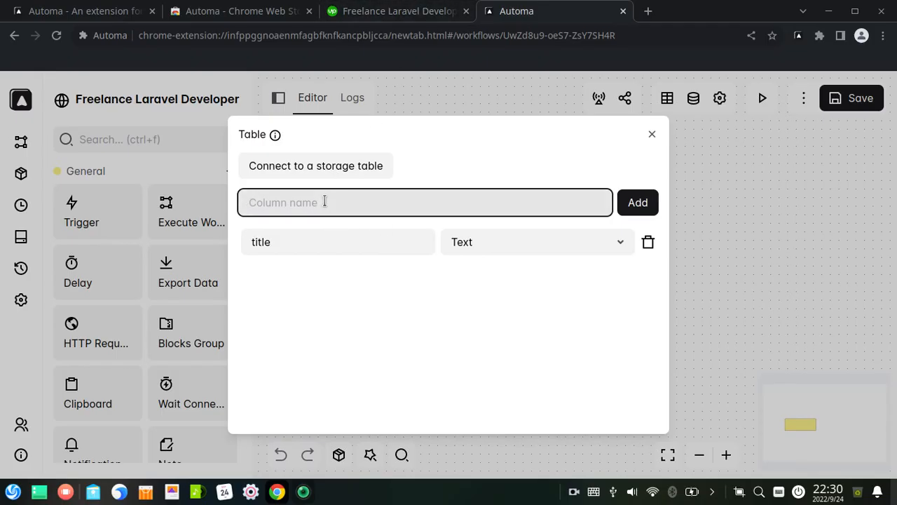
Consult the Upwork job results again and add a column named "hour" to the workflow's table.
{"action": "left_click", "coordinate": [396, 11]}
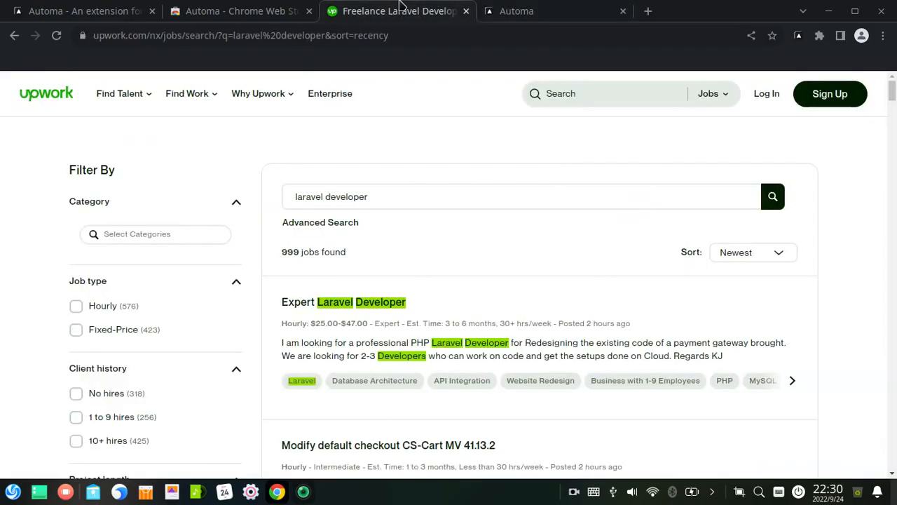
{"action": "left_click", "coordinate": [510, 10]}
{"action": "type", "text": "hour"}
{"action": "key", "text": "Return"}
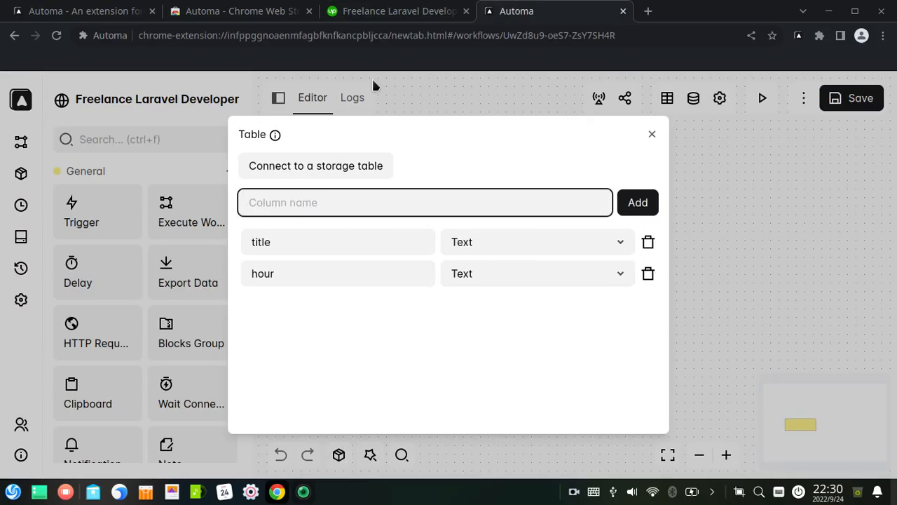
Check the job fields on the Upwork results page and add a column named "level" to the workflow's table.
{"action": "left_click", "coordinate": [388, 9]}
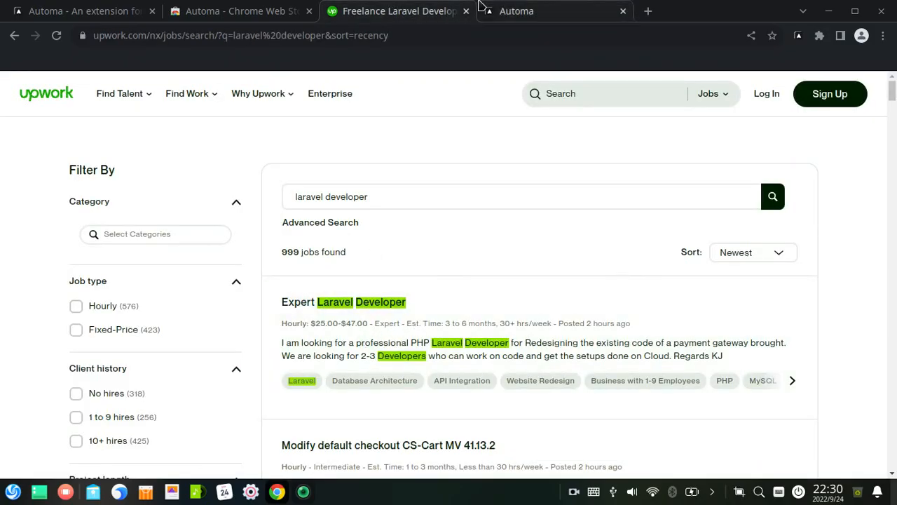
{"action": "left_click", "coordinate": [515, 11]}
{"action": "type", "text": "l devel"}
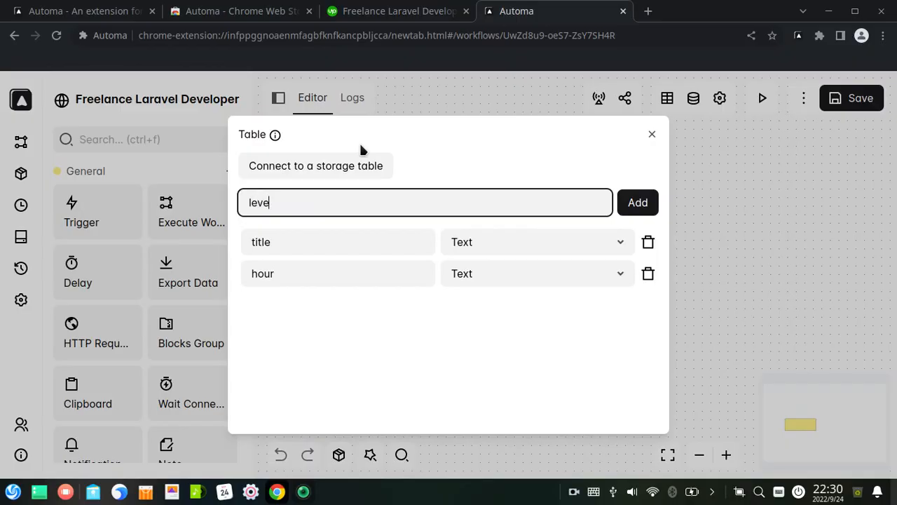
{"action": "key", "text": "Return"}
Check the posting time shown in the Upwork results and add a table column named "updated".
{"action": "left_click", "coordinate": [396, 8]}
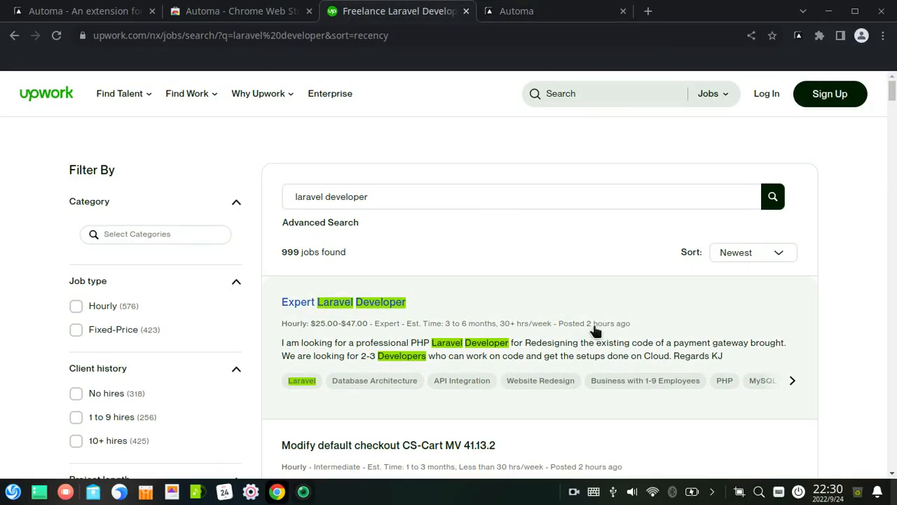
{"action": "left_click", "coordinate": [499, 9]}
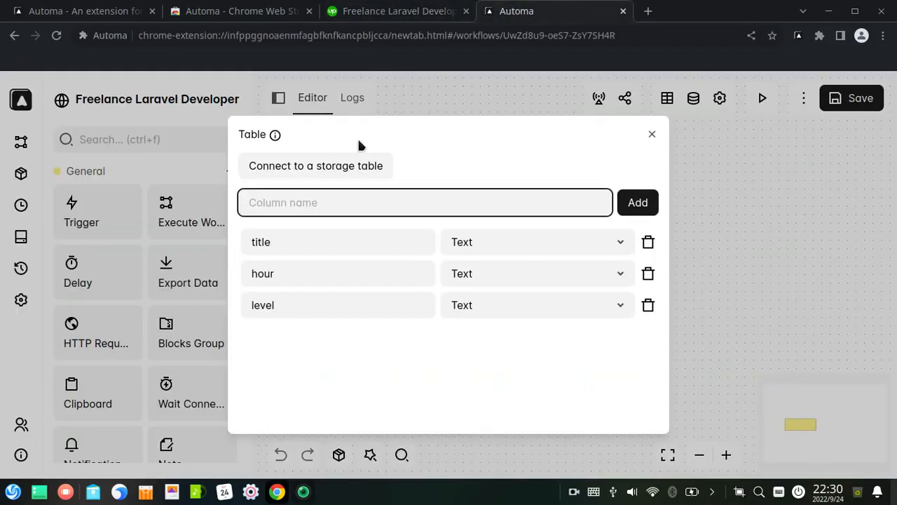
{"action": "type", "text": "updated"}
{"action": "key", "text": "Return"}
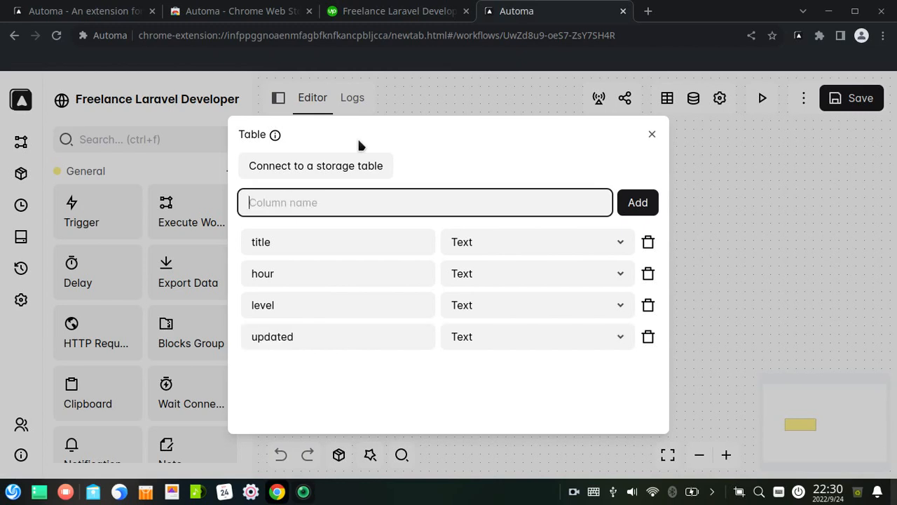
Consult the Upwork listings, add a table column named "description", and close the table settings.
{"action": "left_click", "coordinate": [415, 6]}
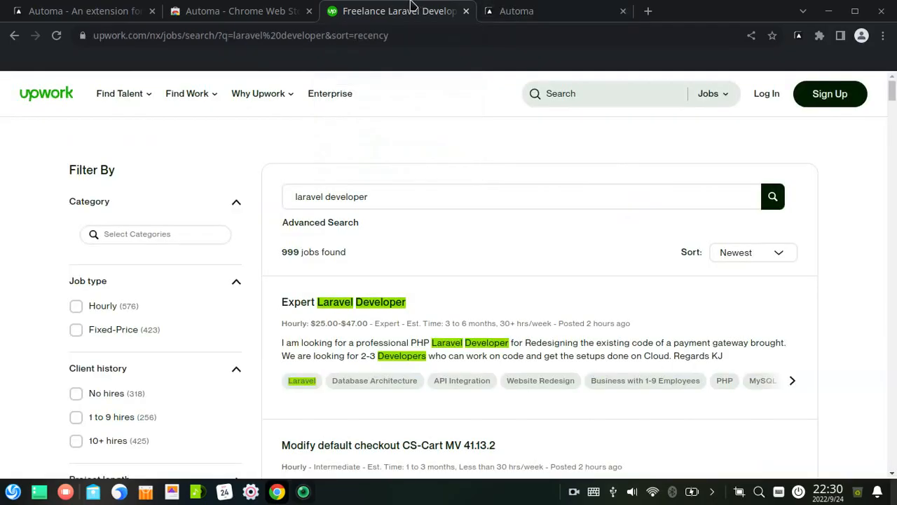
{"action": "left_click", "coordinate": [488, 7]}
{"action": "type", "text": "description"}
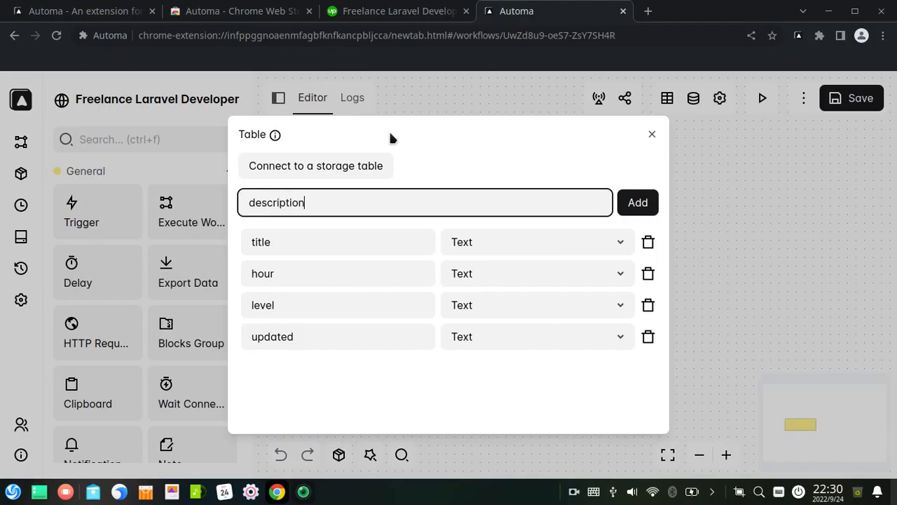
{"action": "key", "text": "Return"}
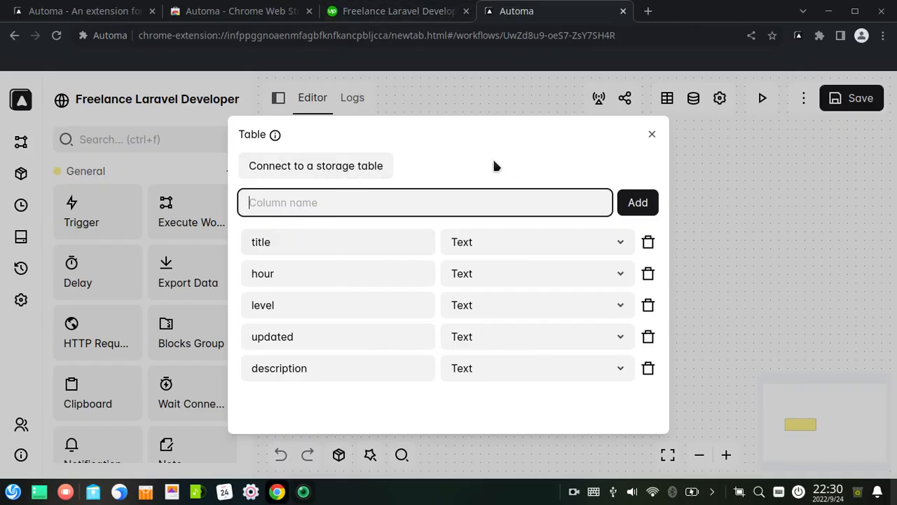
{"action": "left_click", "coordinate": [651, 134]}
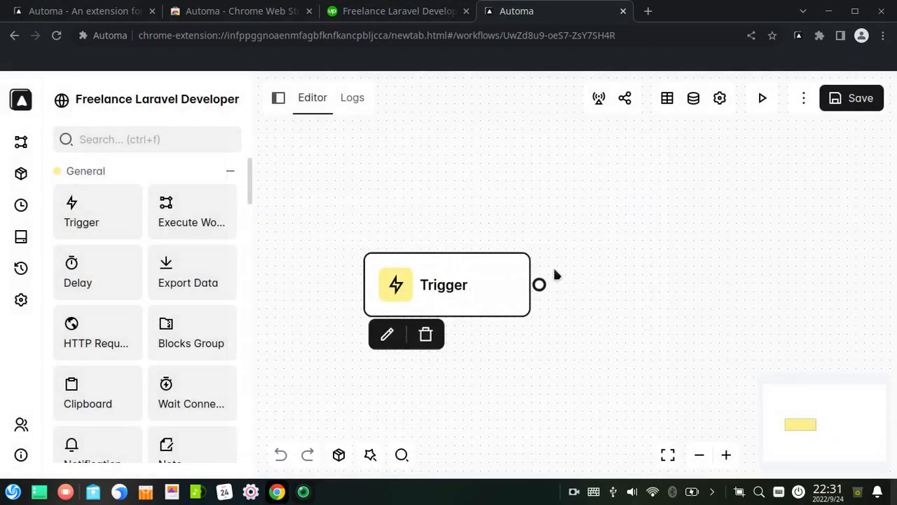
On the Upwork results page, start an Automa recording into the existing Freelance Laravel Developer workflow, starting from its Trigger block.
{"action": "left_click", "coordinate": [385, 11]}
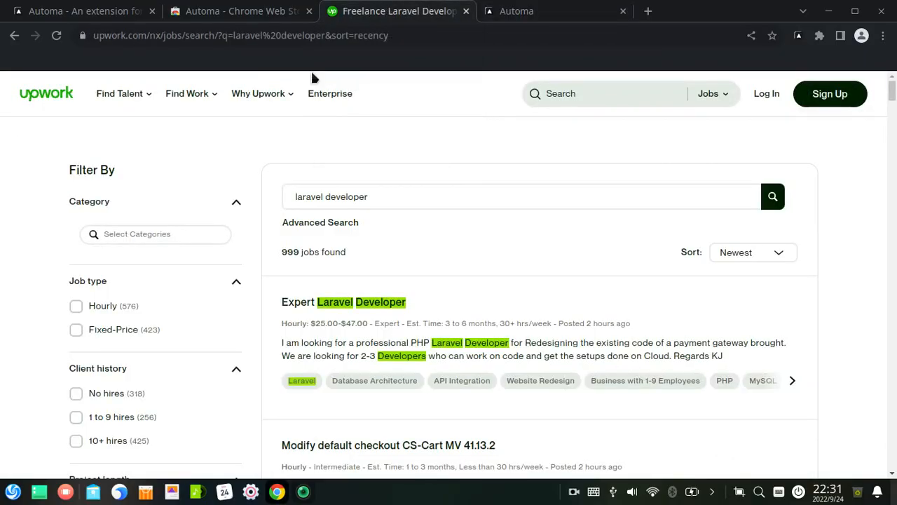
{"action": "left_click", "coordinate": [798, 36]}
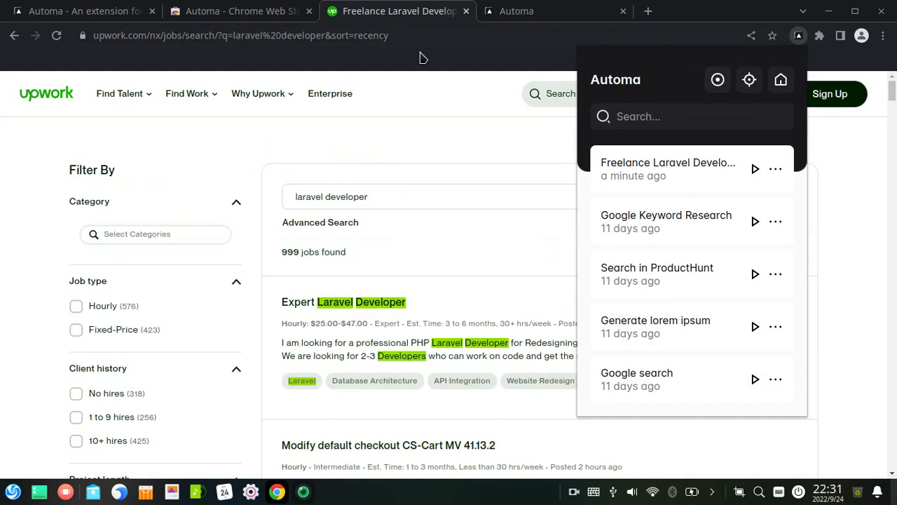
{"action": "left_click", "coordinate": [716, 84]}
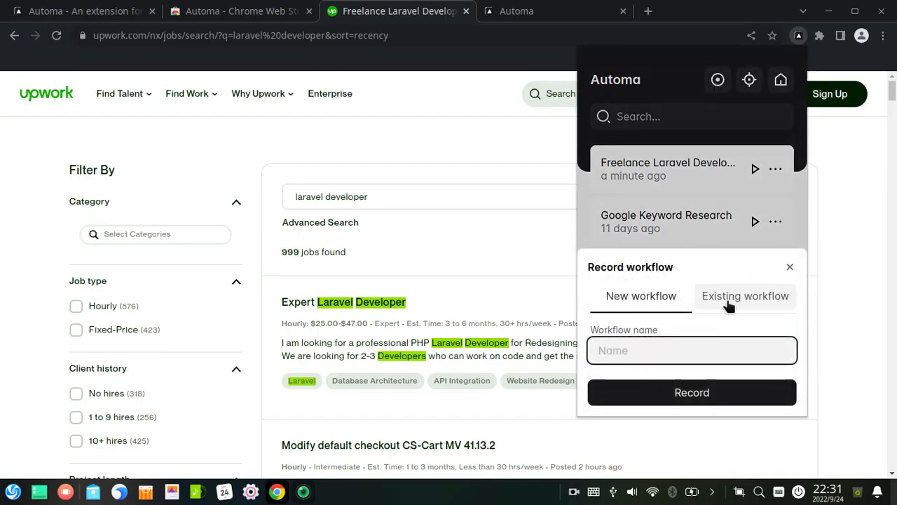
{"action": "left_click", "coordinate": [727, 305]}
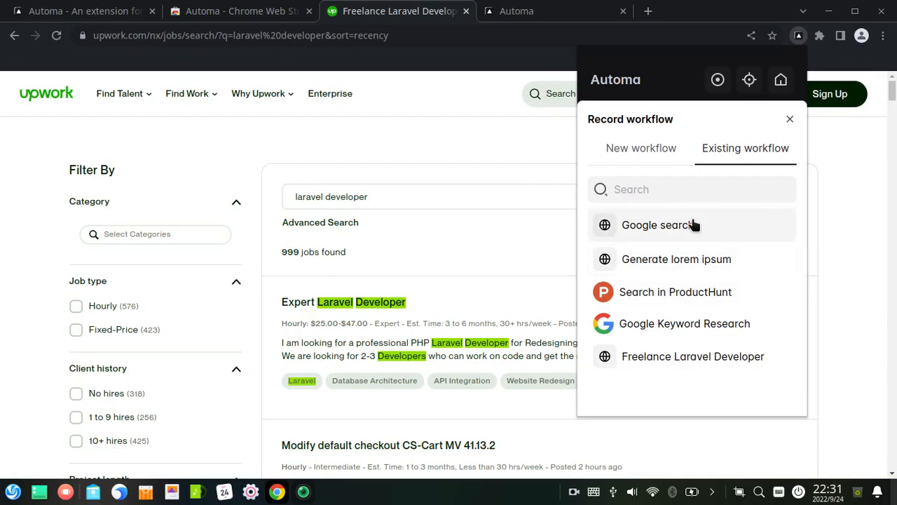
{"action": "left_click", "coordinate": [684, 359]}
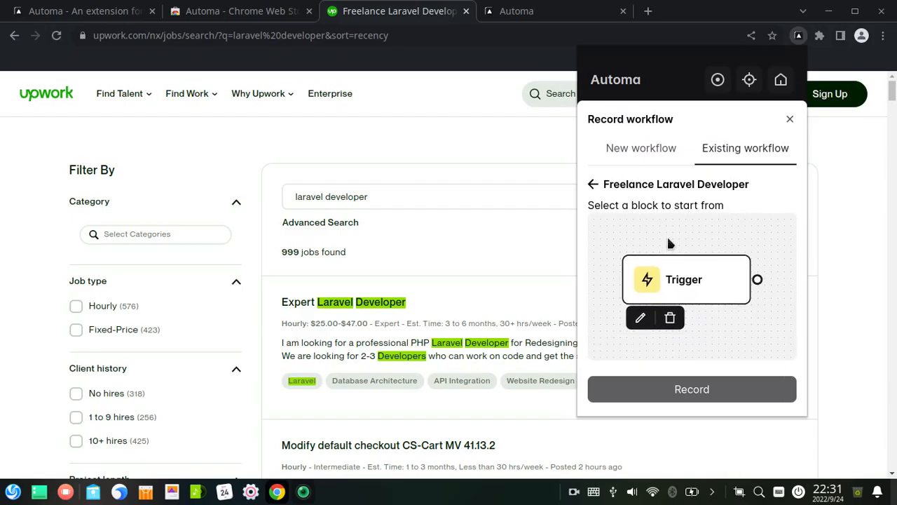
{"action": "left_click", "coordinate": [678, 278]}
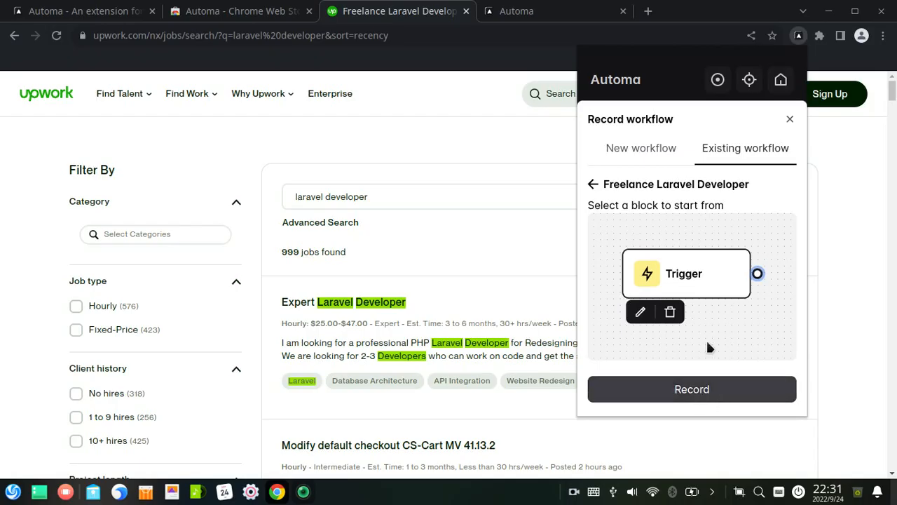
{"action": "left_click", "coordinate": [690, 391]}
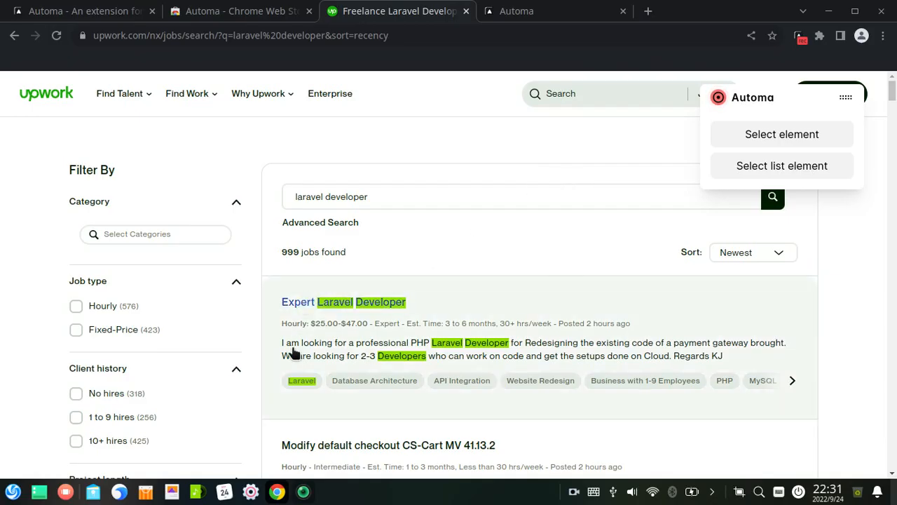
Select the job cards in the Upwork results as a list element and save it with the list id "daftar".
{"action": "left_click", "coordinate": [770, 172]}
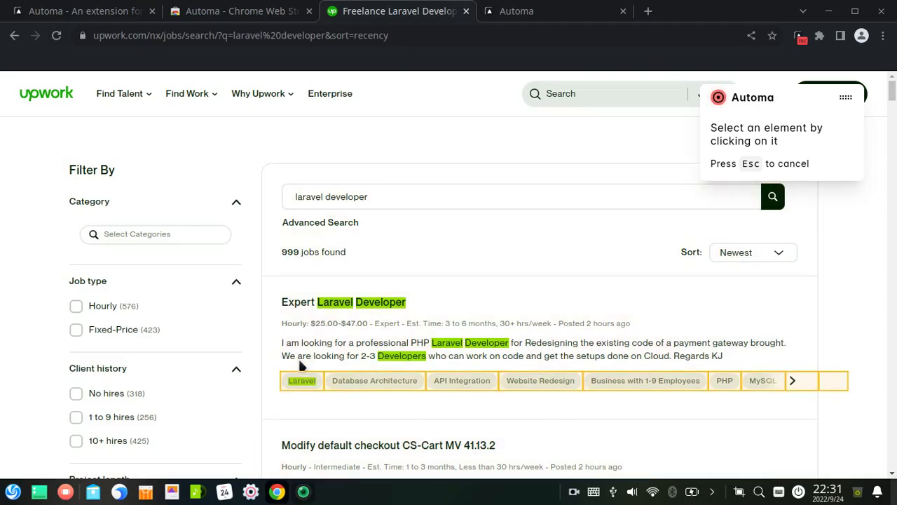
{"action": "left_click", "coordinate": [275, 283]}
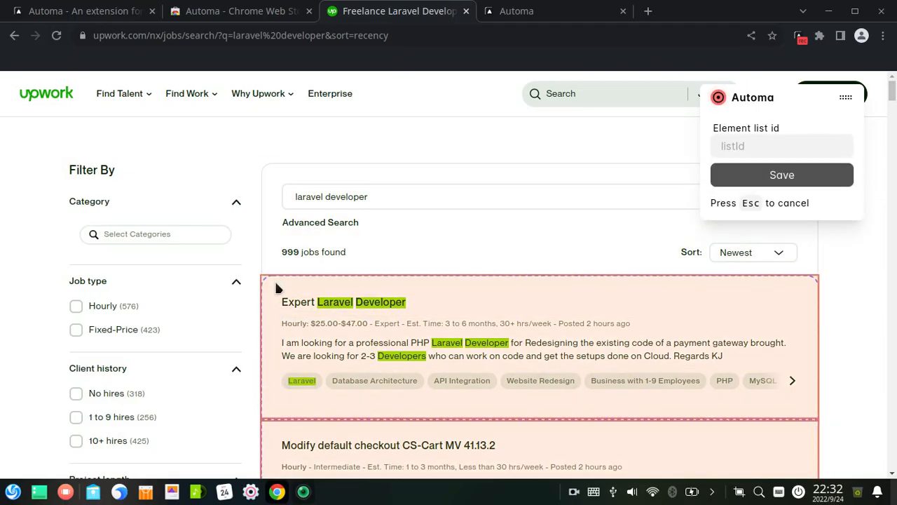
{"action": "left_click", "coordinate": [794, 145]}
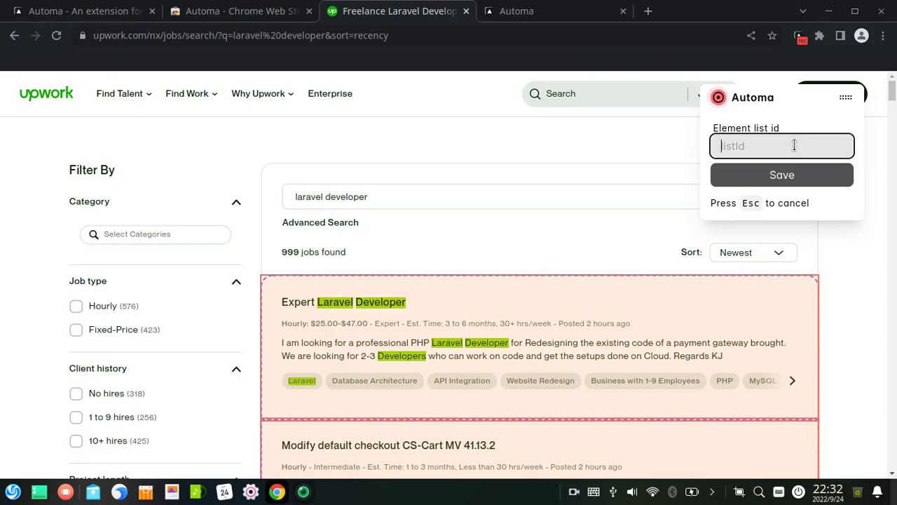
{"action": "type", "text": "daftar"}
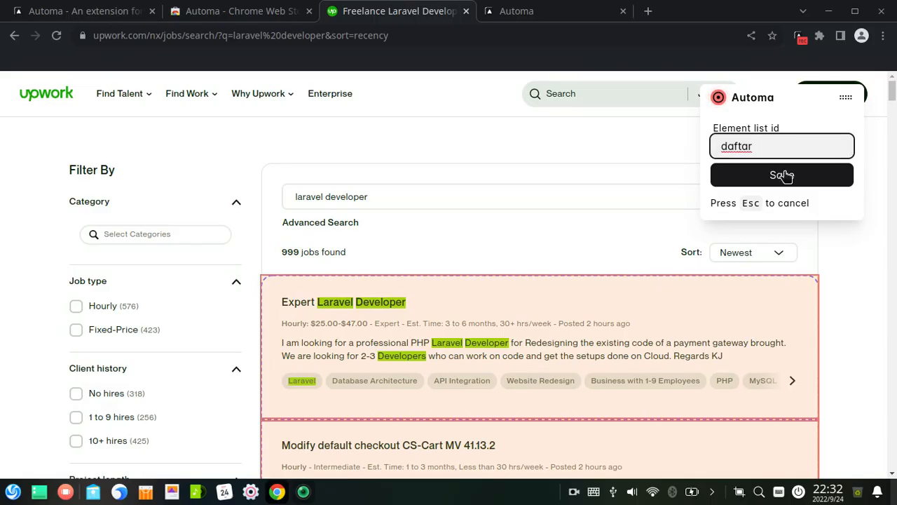
{"action": "left_click", "coordinate": [783, 175]}
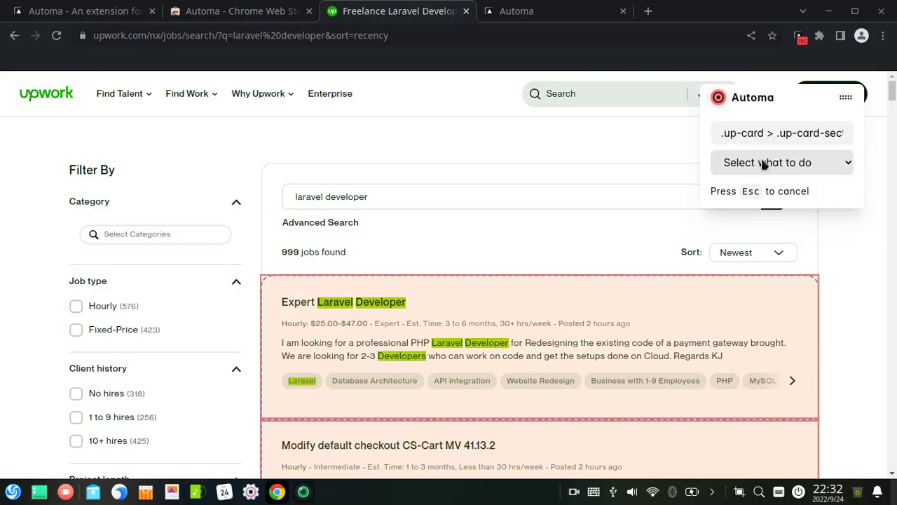
Select the job title within the cards and save a Get text action that inserts it into the title column.
{"action": "left_click", "coordinate": [762, 164]}
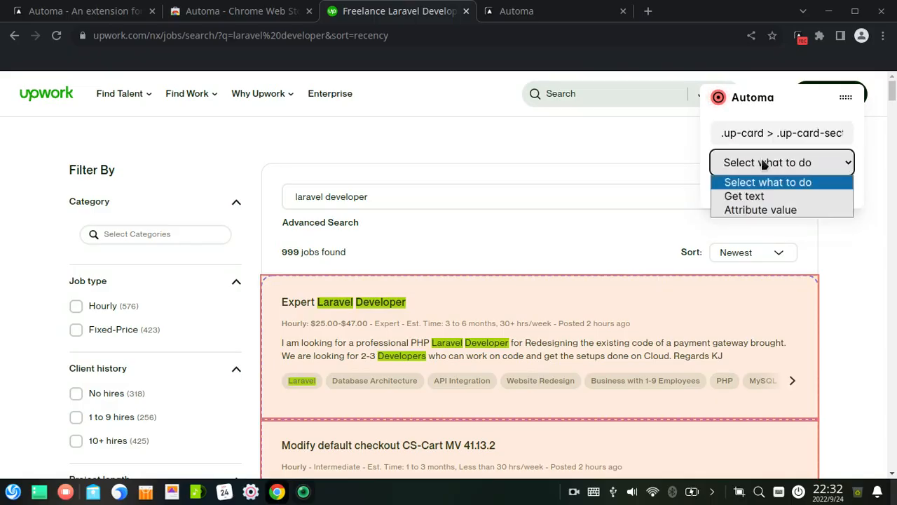
{"action": "left_click", "coordinate": [745, 196]}
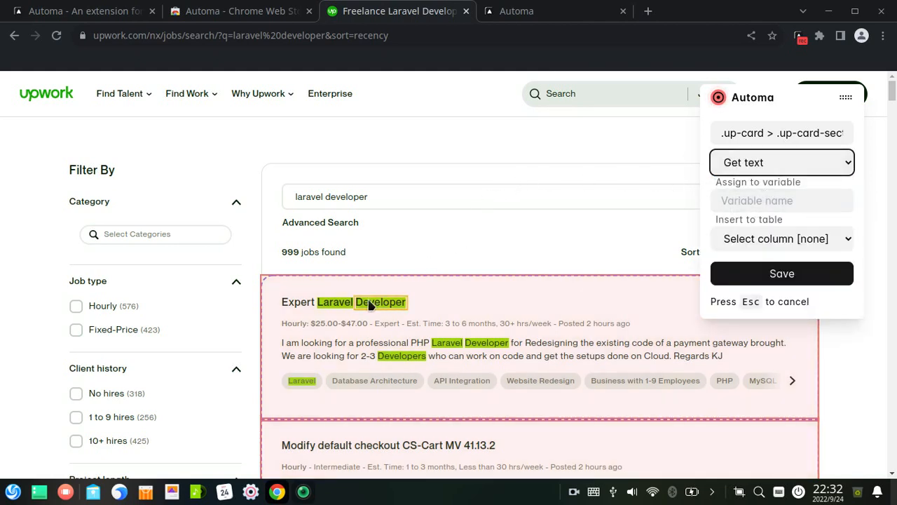
{"action": "left_click", "coordinate": [288, 309]}
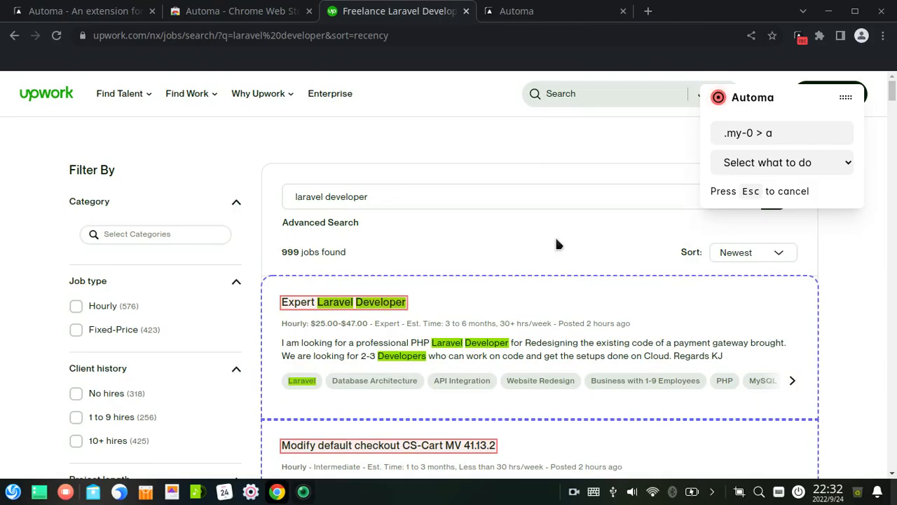
{"action": "left_click", "coordinate": [781, 164]}
{"action": "left_click", "coordinate": [781, 194]}
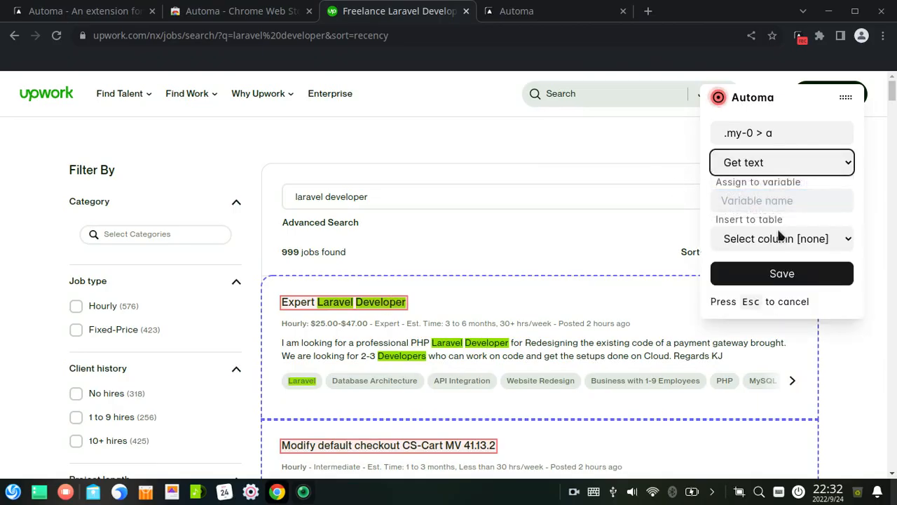
{"action": "left_click", "coordinate": [764, 239]}
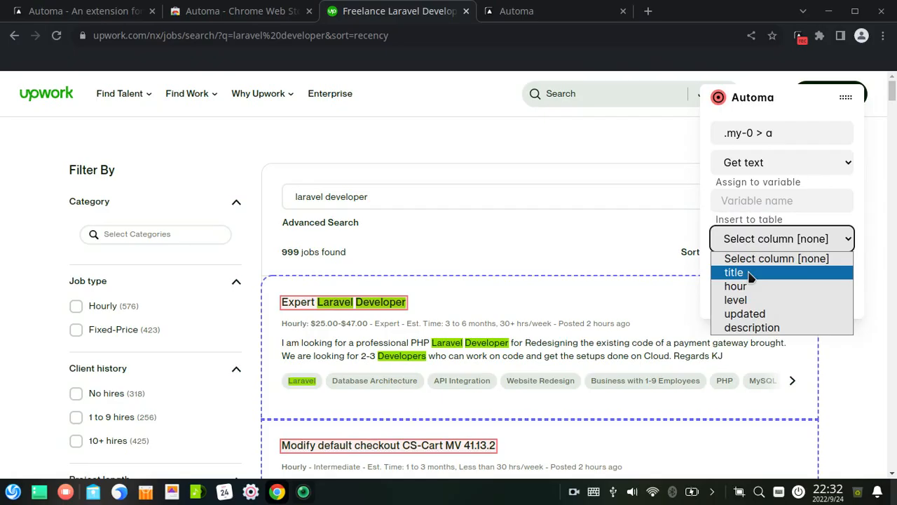
{"action": "left_click", "coordinate": [749, 274]}
{"action": "left_click", "coordinate": [774, 274]}
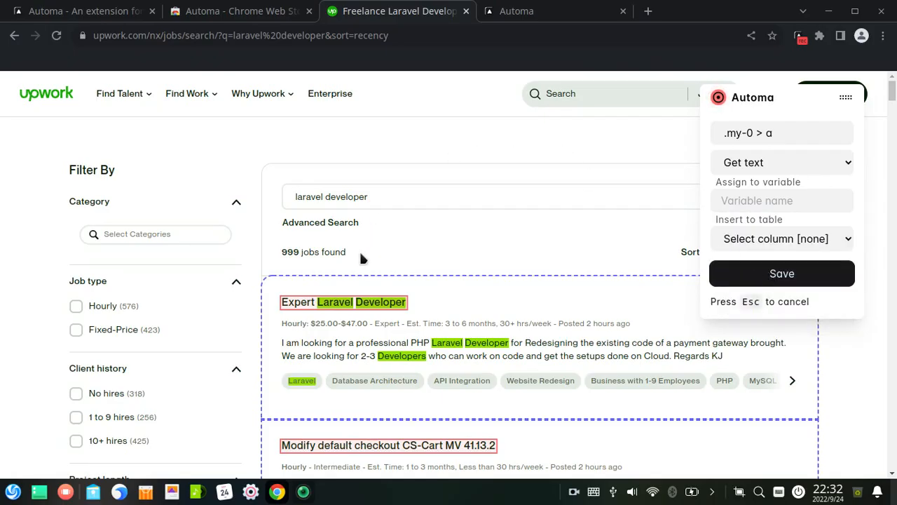
Select the hourly rate text in the job cards and record a Get text action into the hour column.
{"action": "left_click", "coordinate": [299, 330]}
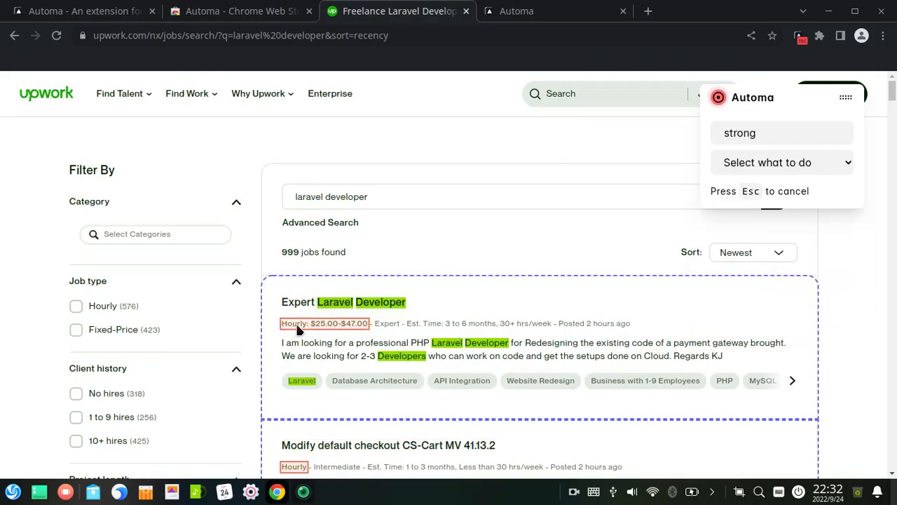
{"action": "left_click", "coordinate": [821, 165]}
{"action": "left_click", "coordinate": [806, 197]}
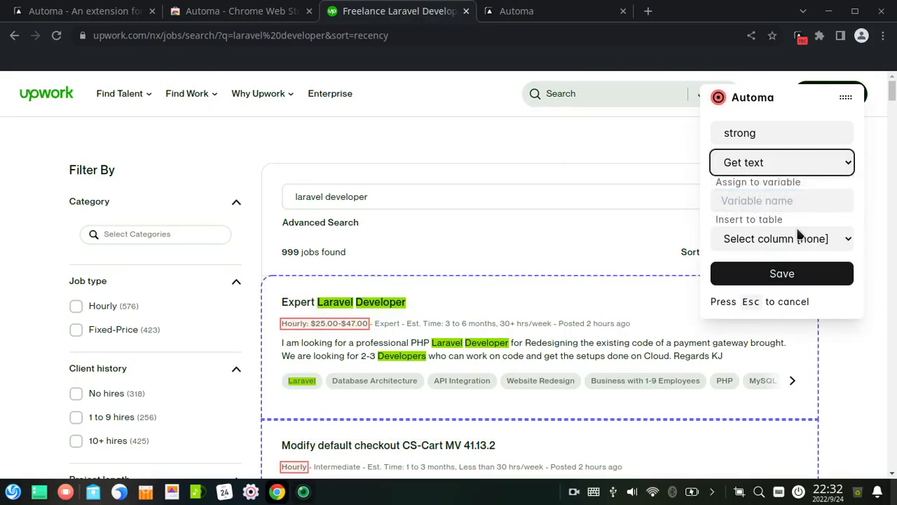
{"action": "left_click", "coordinate": [799, 237]}
{"action": "left_click", "coordinate": [773, 286]}
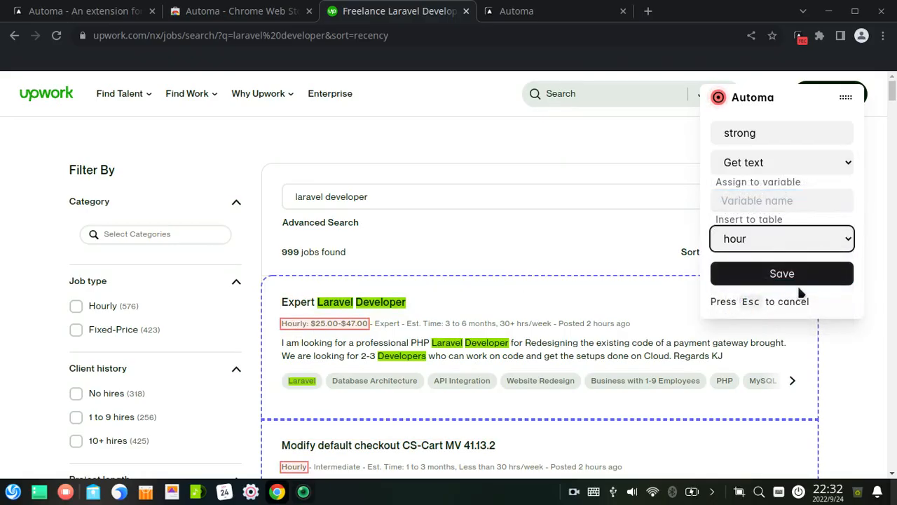
Select the experience level in the job cards and save a Get text action that inserts it into the level column.
{"action": "left_click", "coordinate": [385, 322]}
{"action": "left_click", "coordinate": [769, 162]}
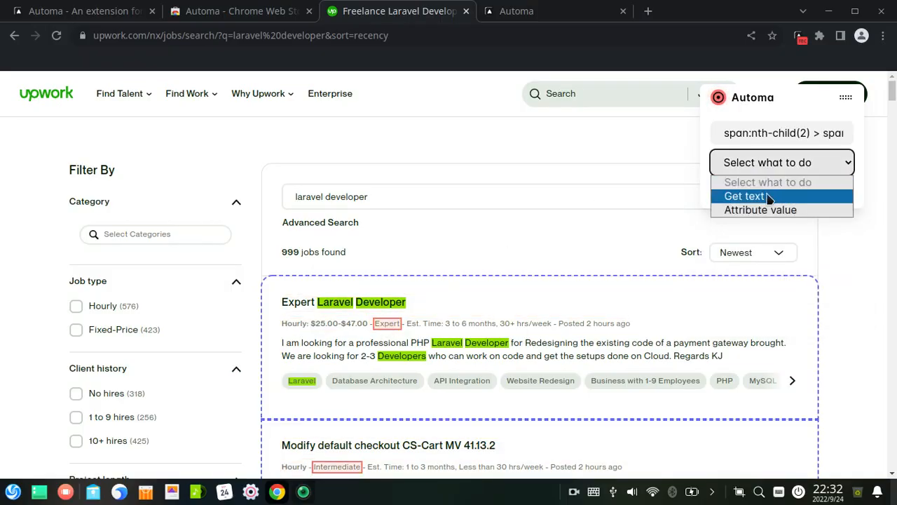
{"action": "left_click", "coordinate": [770, 195]}
{"action": "left_click", "coordinate": [771, 238]}
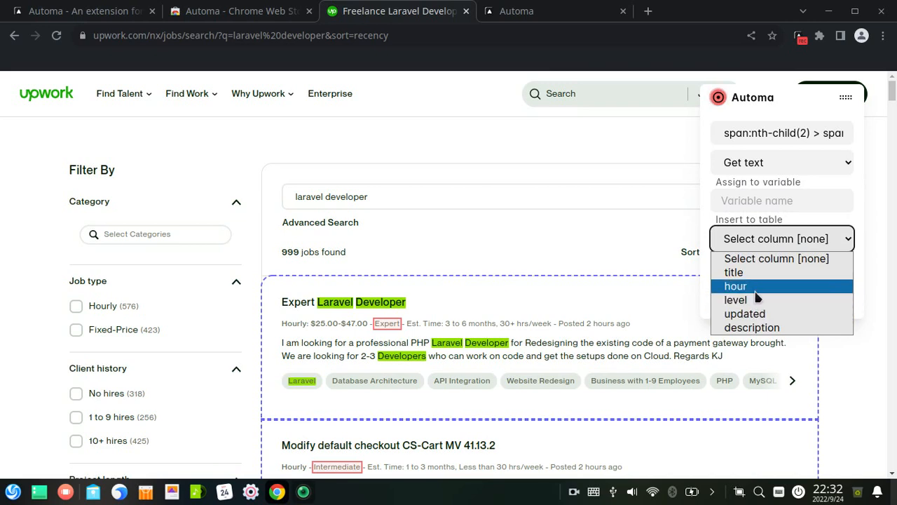
{"action": "left_click", "coordinate": [743, 300]}
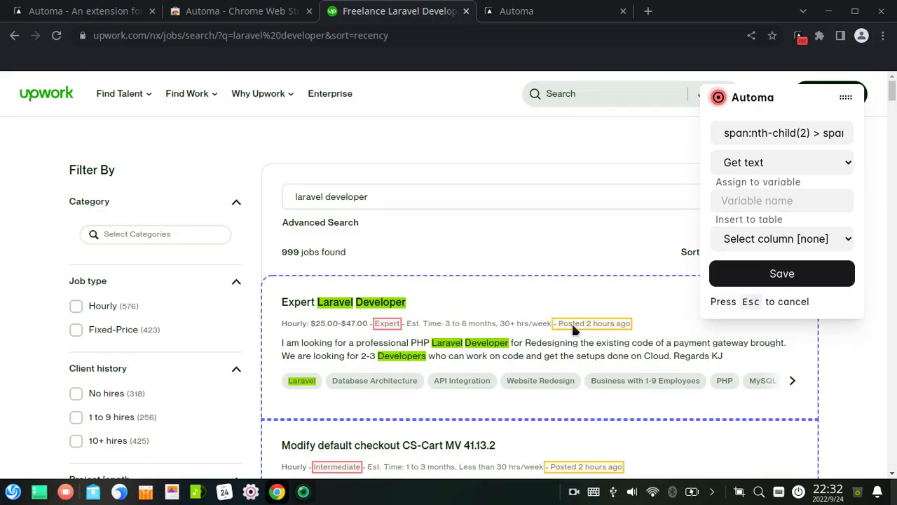
Select the relative posting time in the job cards and save a Get text action that inserts it into the updated column.
{"action": "left_click", "coordinate": [603, 325]}
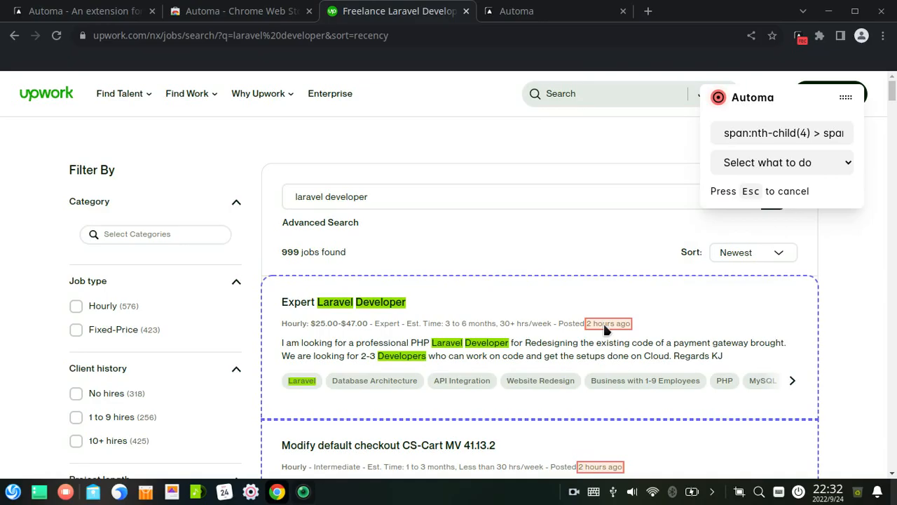
{"action": "left_click", "coordinate": [764, 169]}
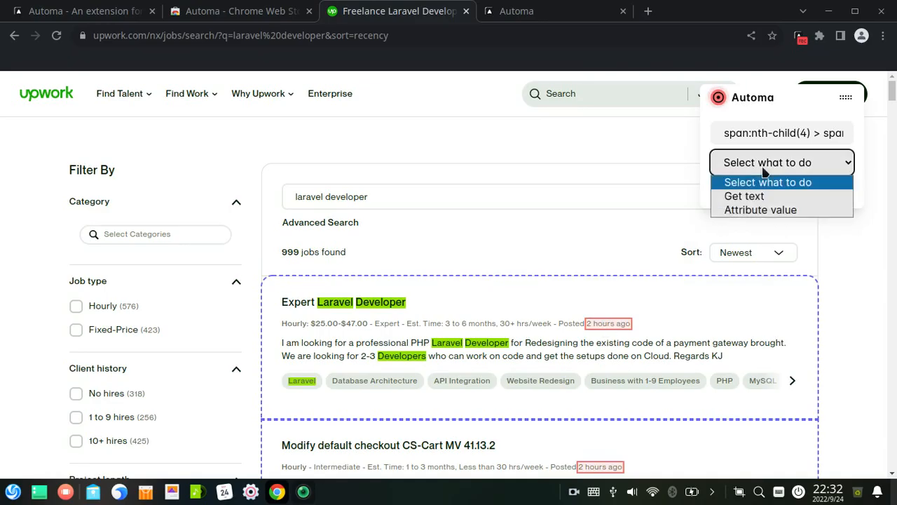
{"action": "left_click", "coordinate": [745, 197]}
{"action": "left_click", "coordinate": [754, 241]}
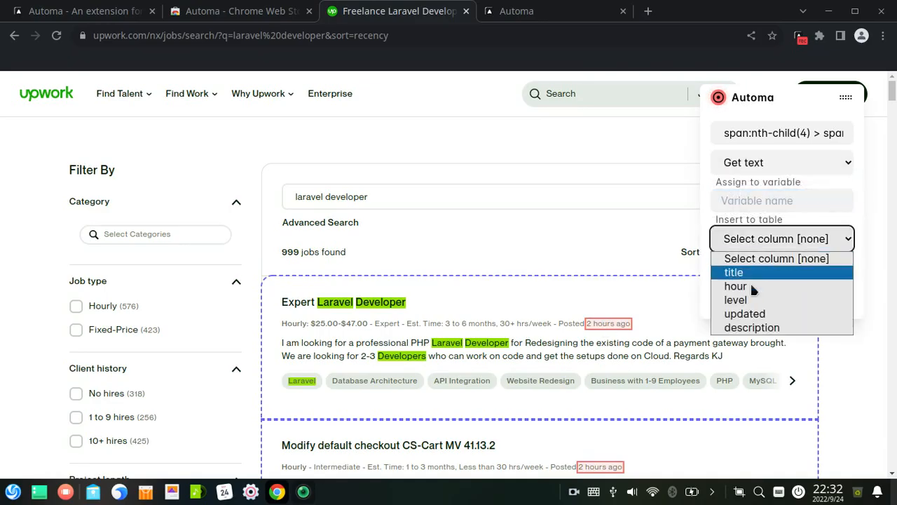
{"action": "left_click", "coordinate": [745, 313]}
{"action": "left_click", "coordinate": [770, 280]}
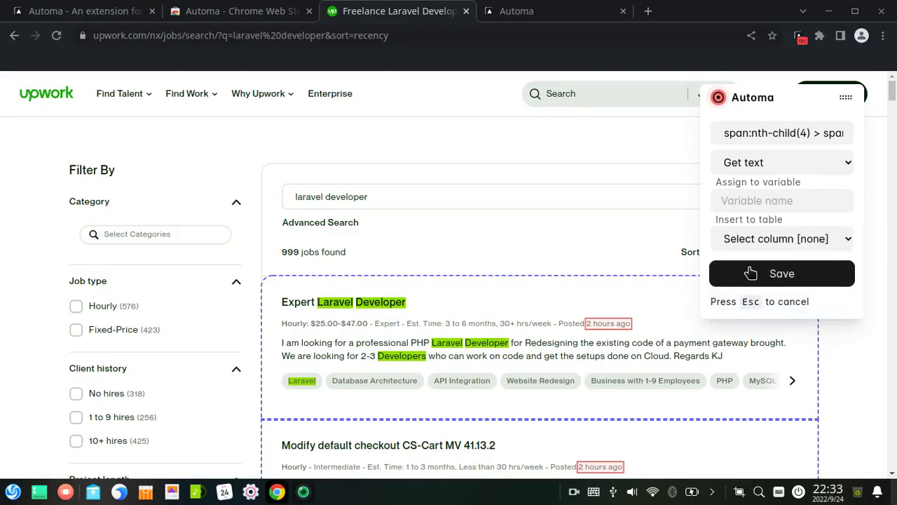
Select the description paragraph in the job cards and save a Get text action that inserts it into the description column.
{"action": "left_click", "coordinate": [315, 355]}
{"action": "left_click", "coordinate": [757, 163]}
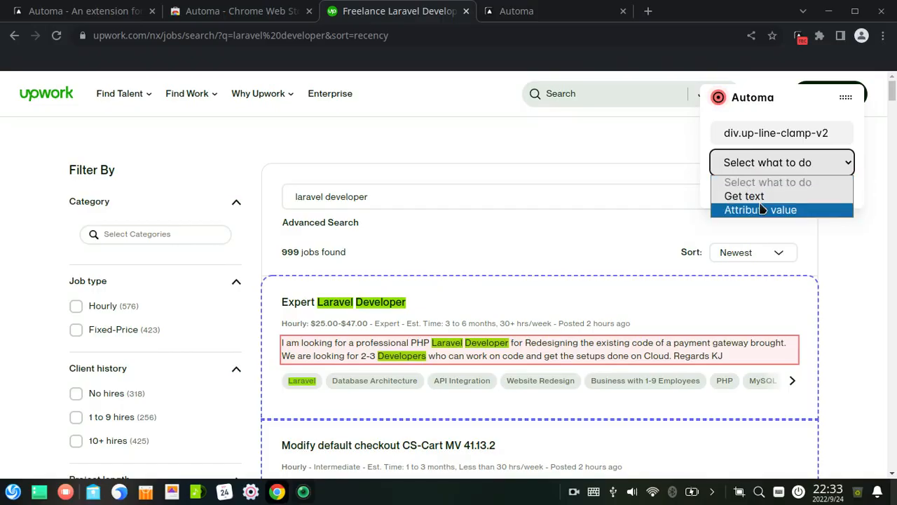
{"action": "left_click", "coordinate": [760, 196]}
{"action": "left_click", "coordinate": [771, 239]}
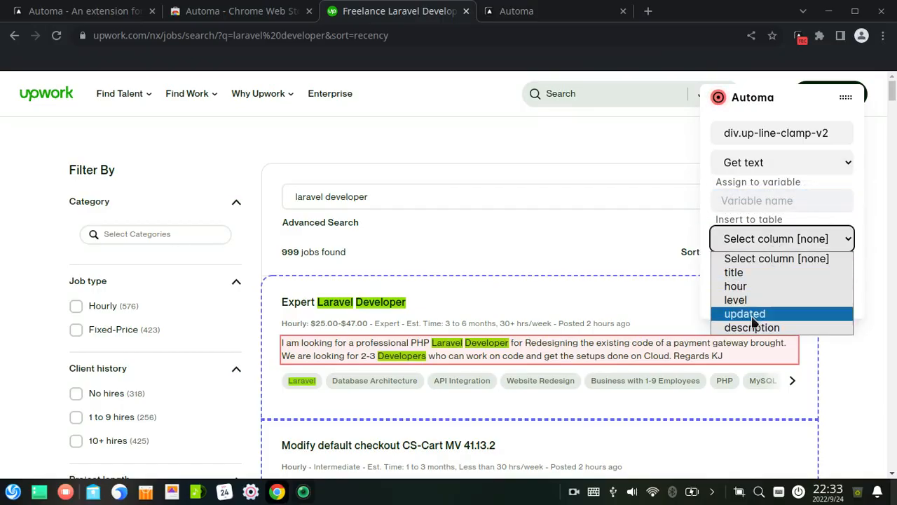
{"action": "left_click", "coordinate": [751, 327]}
{"action": "left_click", "coordinate": [780, 273]}
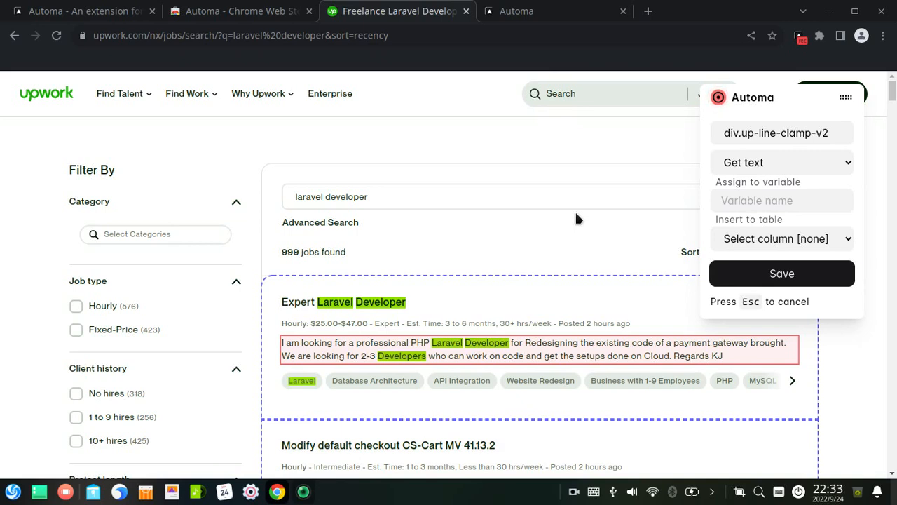
Exit the element selection on the Upwork page and stop the Automa workflow recording.
{"action": "key", "text": "Escape"}
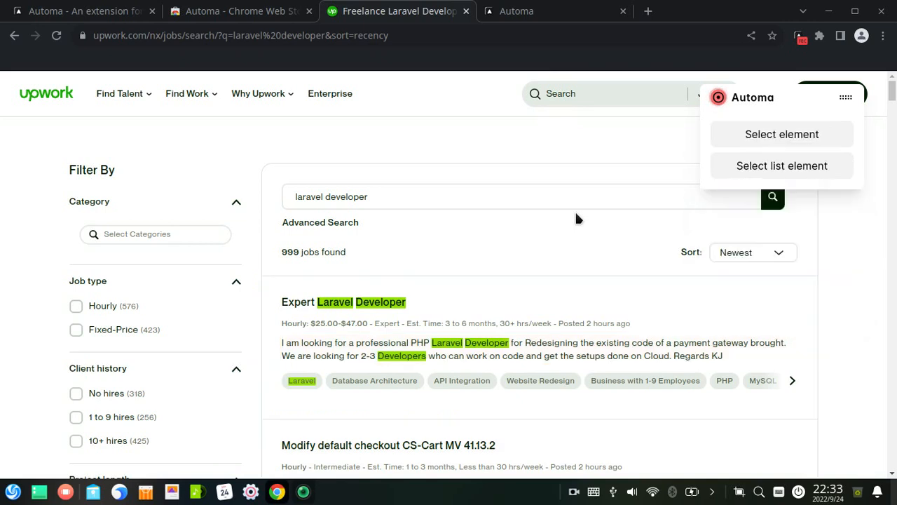
{"action": "left_click", "coordinate": [799, 36]}
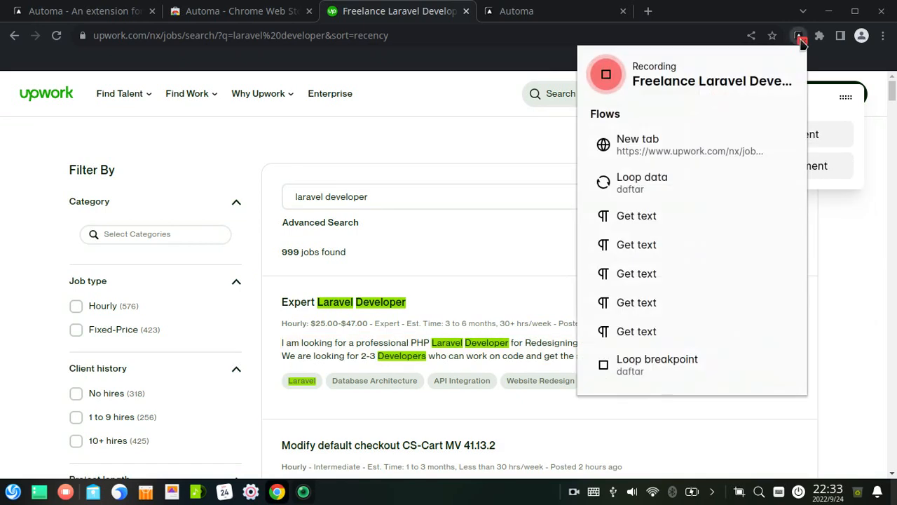
{"action": "left_click", "coordinate": [607, 77]}
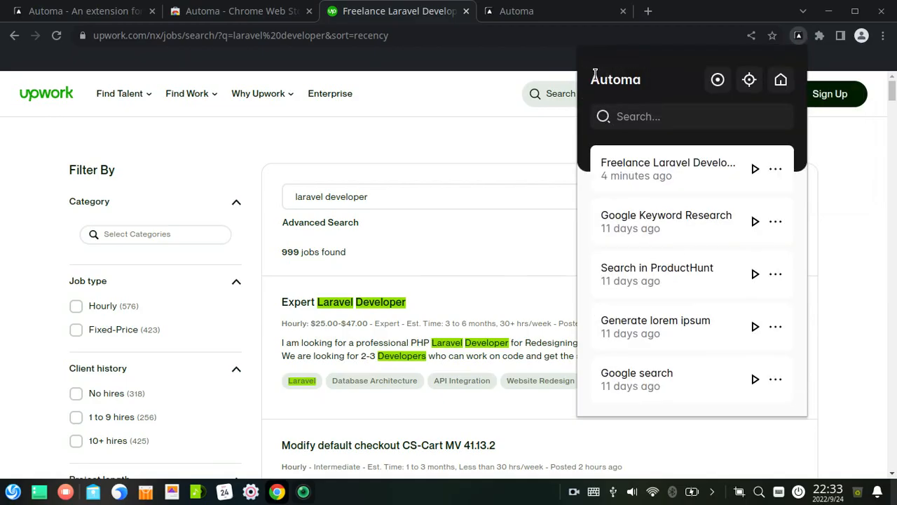
{"action": "left_click", "coordinate": [438, 148]}
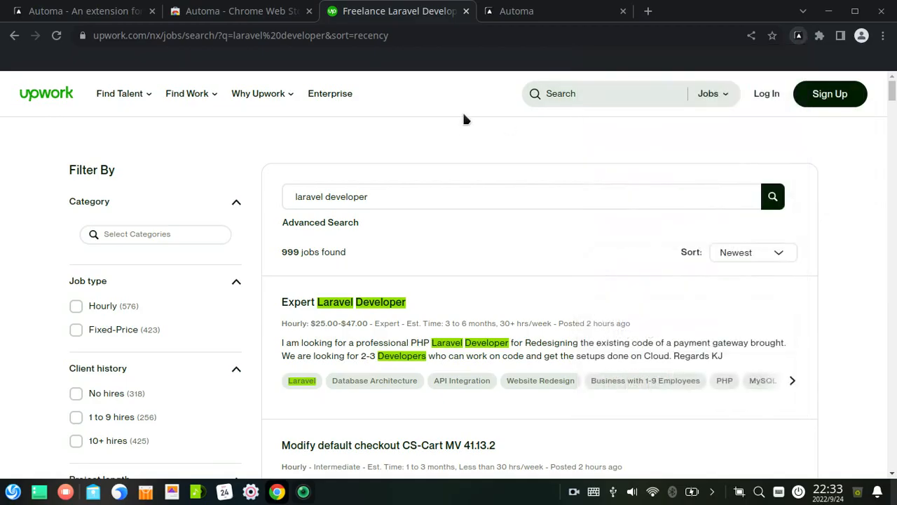
Run the recorded Freelance Laravel Developer workflow from a new browser tab.
{"action": "left_click", "coordinate": [647, 12]}
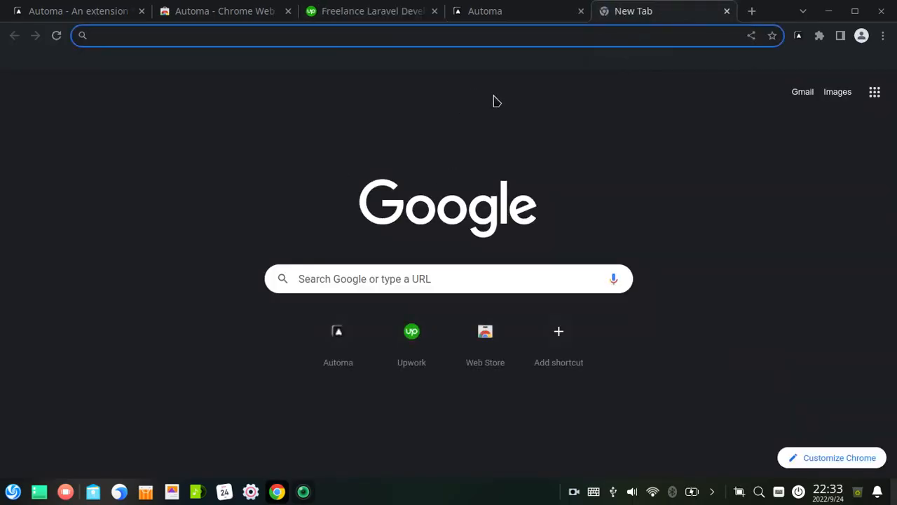
{"action": "left_click", "coordinate": [798, 35]}
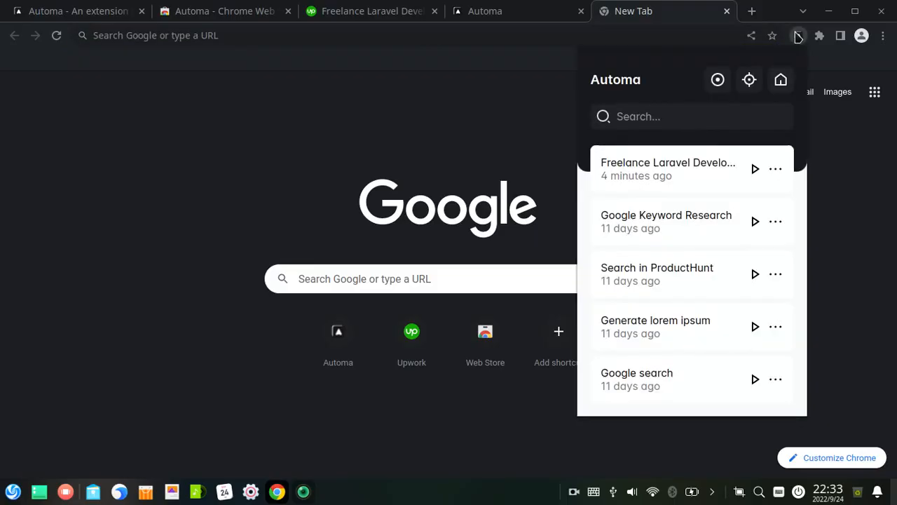
{"action": "left_click", "coordinate": [755, 170]}
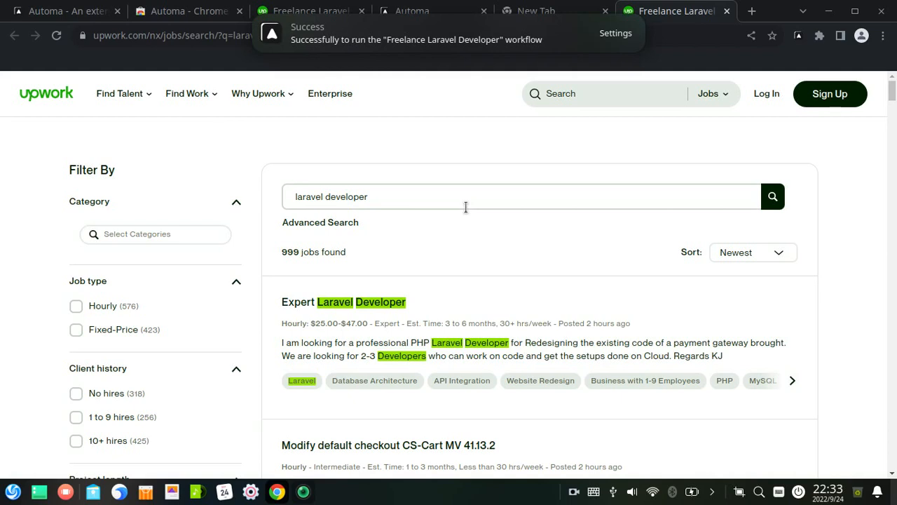
Open the Freelance Laravel Developer workflow in the Automa dashboard and examine the log entries of its latest run.
{"action": "left_click", "coordinate": [417, 7]}
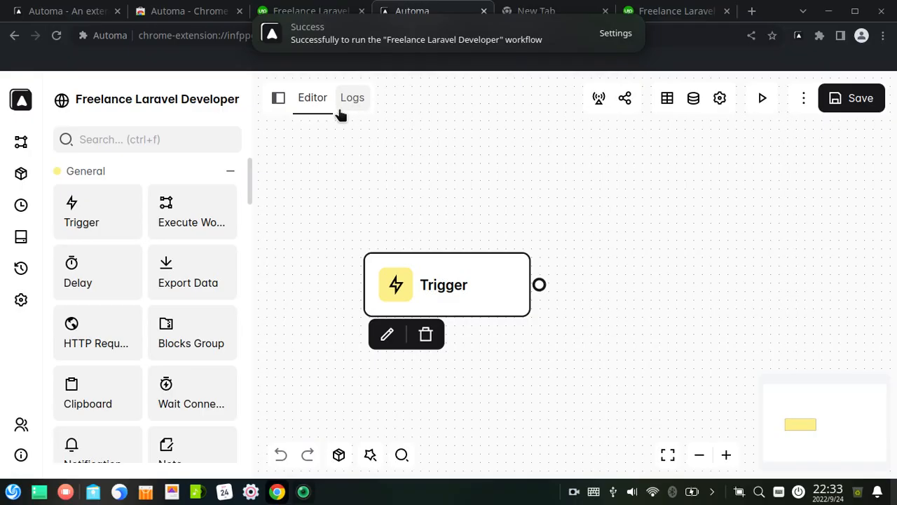
{"action": "left_click", "coordinate": [21, 142]}
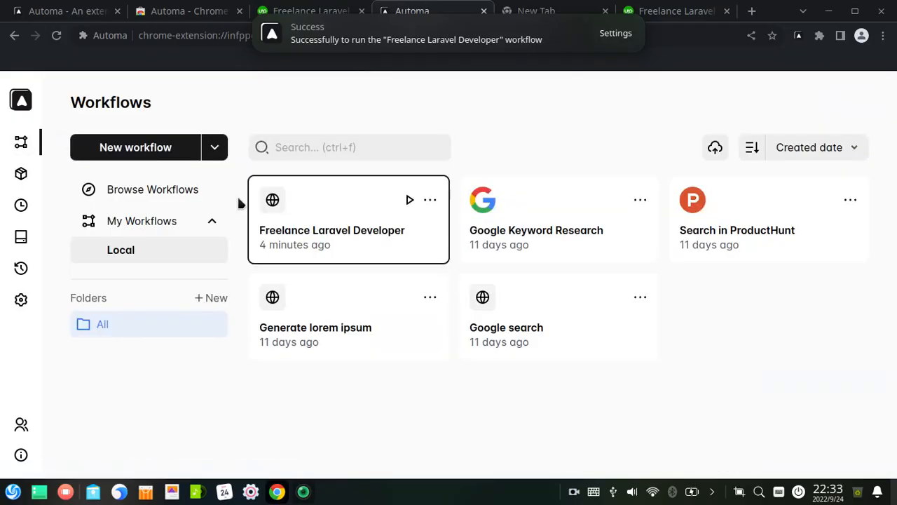
{"action": "left_click", "coordinate": [328, 239]}
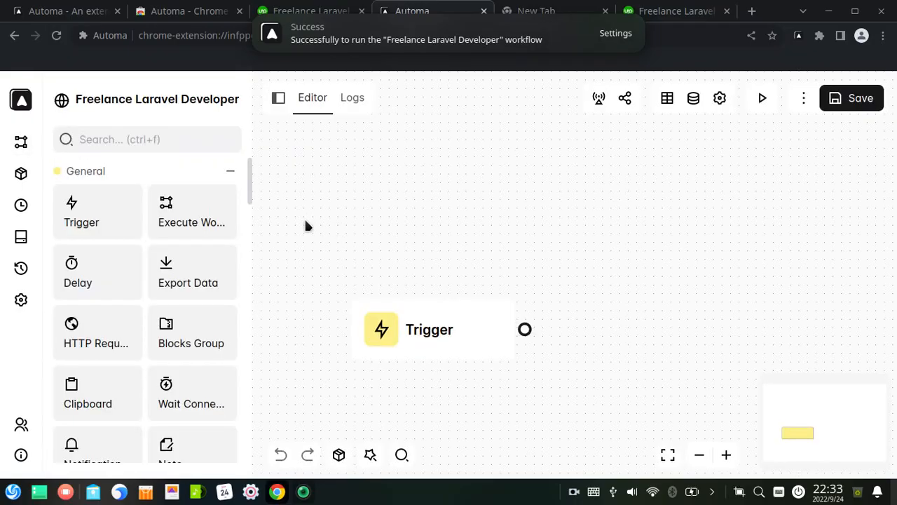
{"action": "left_click", "coordinate": [354, 101]}
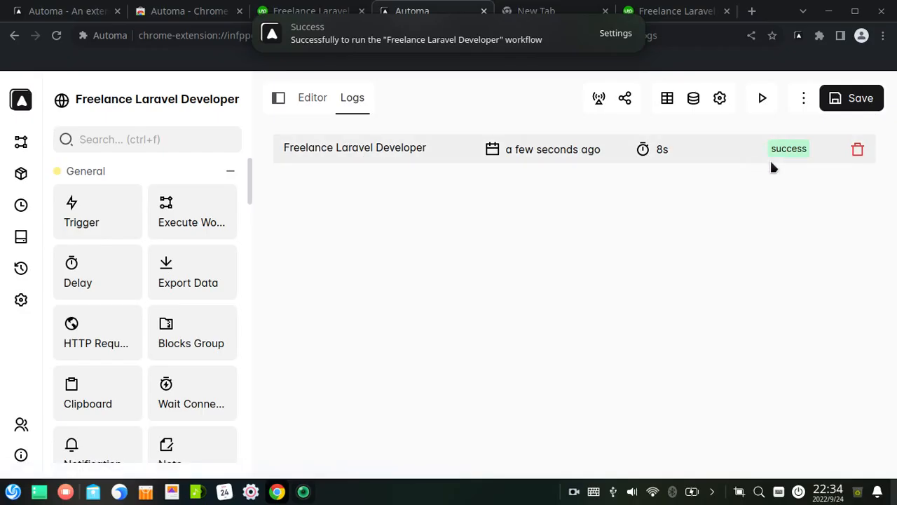
{"action": "left_click", "coordinate": [349, 155]}
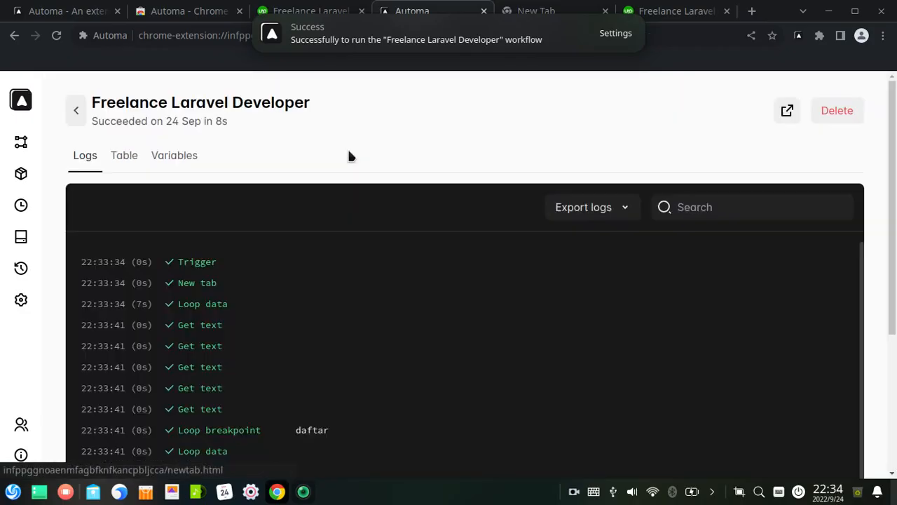
{"action": "scroll", "coordinate": [466, 211], "scroll_direction": "down", "scroll_amount": 1}
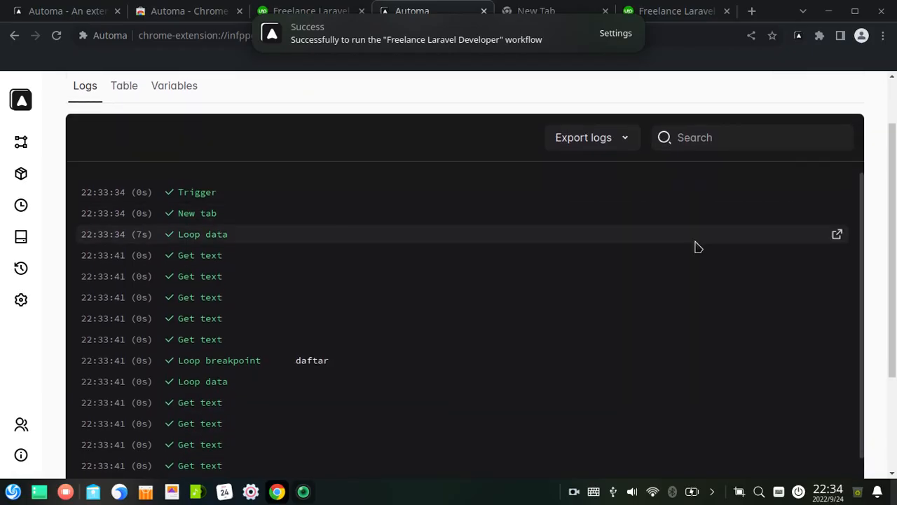
{"action": "scroll", "coordinate": [895, 316], "scroll_direction": "down", "scroll_amount": 2}
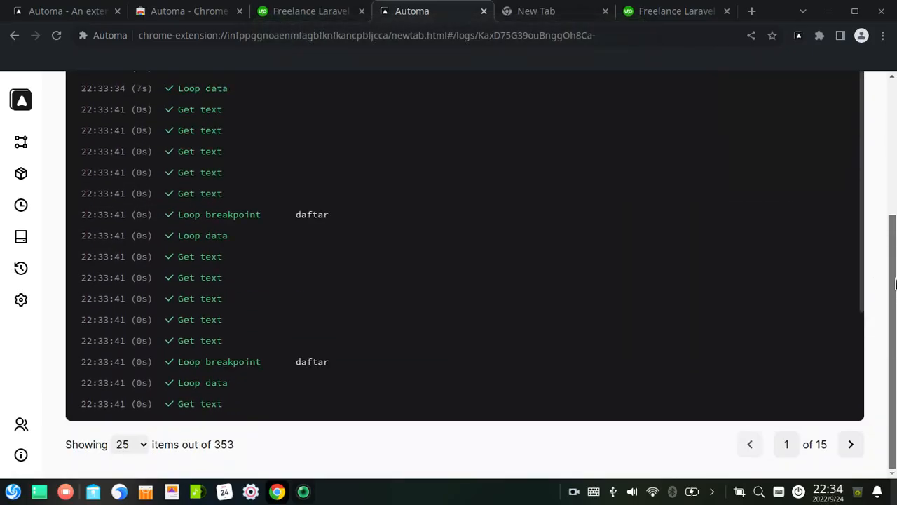
{"action": "scroll", "coordinate": [894, 282], "scroll_direction": "up", "scroll_amount": 3}
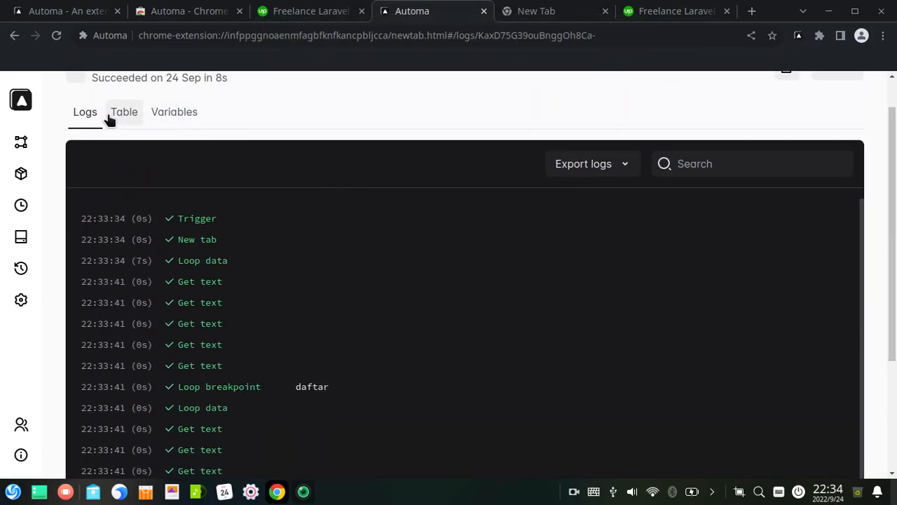
Review the run's scraped data table and set it to show 100 items per page.
{"action": "left_click", "coordinate": [119, 123]}
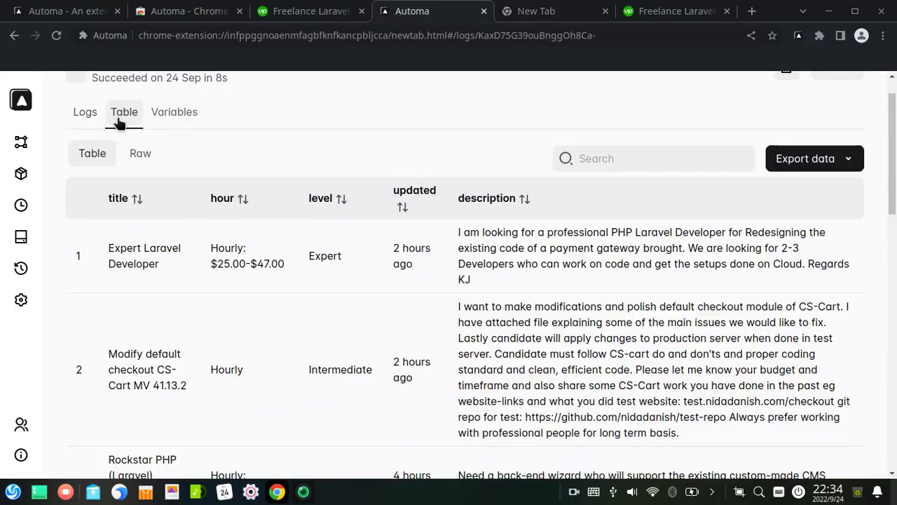
{"action": "scroll", "coordinate": [421, 218], "scroll_direction": "down", "scroll_amount": 7}
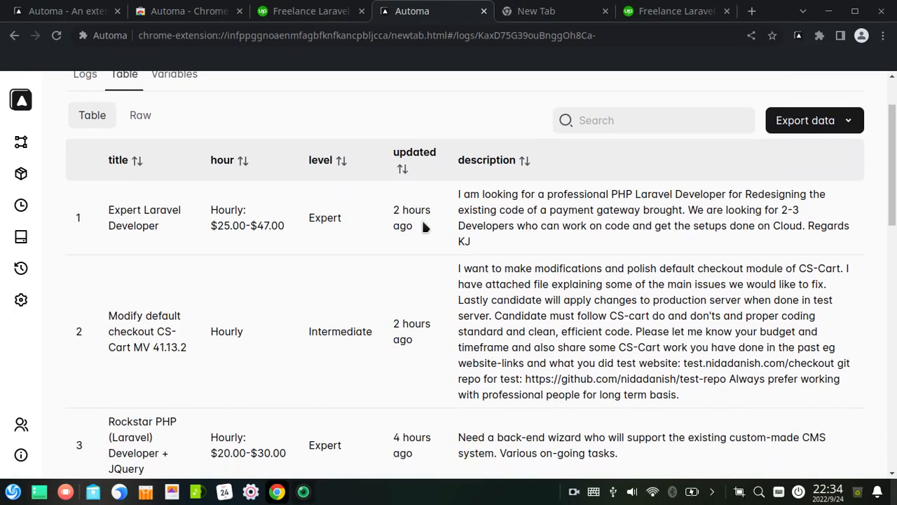
{"action": "scroll", "coordinate": [489, 242], "scroll_direction": "down", "scroll_amount": 5}
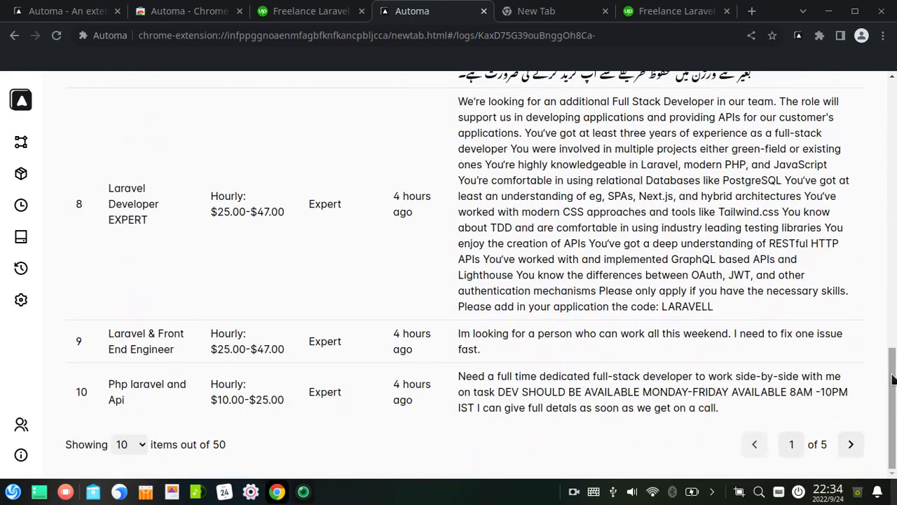
{"action": "left_click", "coordinate": [137, 444]}
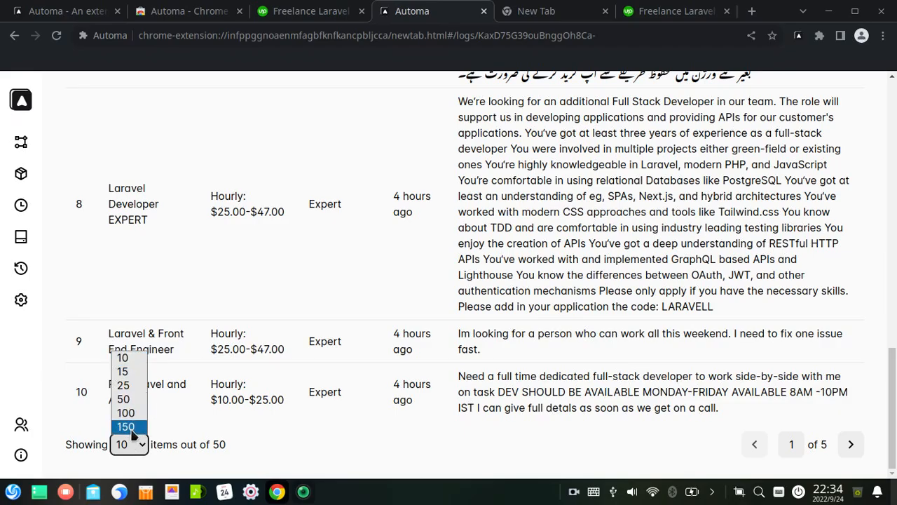
{"action": "left_click", "coordinate": [130, 414]}
{"action": "left_click_drag", "start_coordinate": [894, 148], "coordinate": [895, 88]}
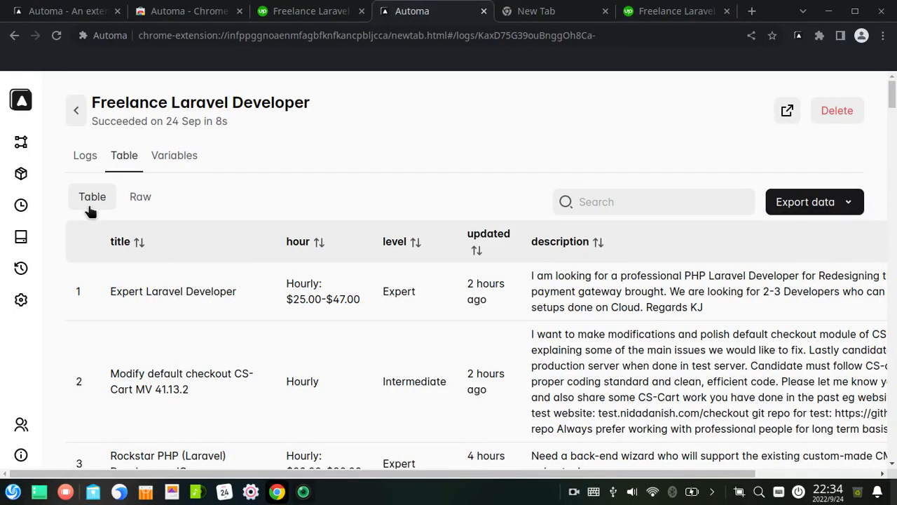
Inspect the scraped job records in raw JSON form, then return to the table view.
{"action": "left_click", "coordinate": [140, 199]}
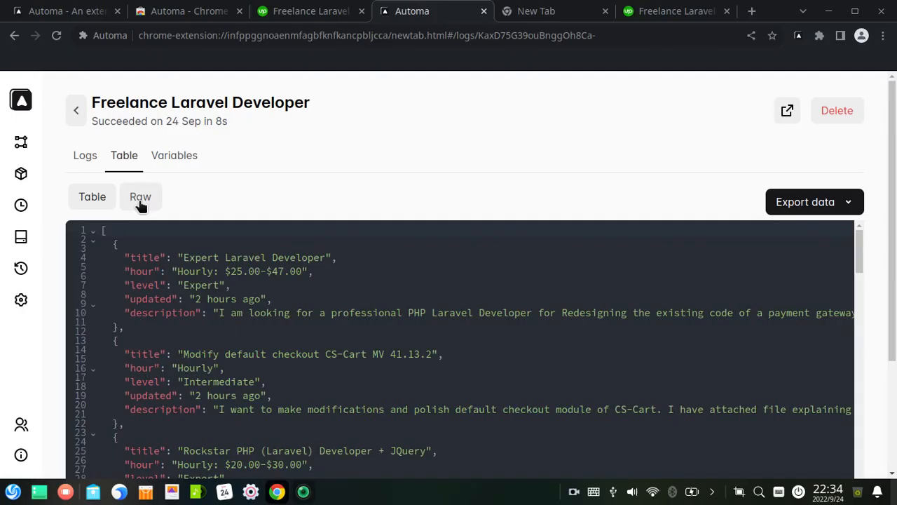
{"action": "scroll", "coordinate": [217, 329], "scroll_direction": "down", "scroll_amount": 8}
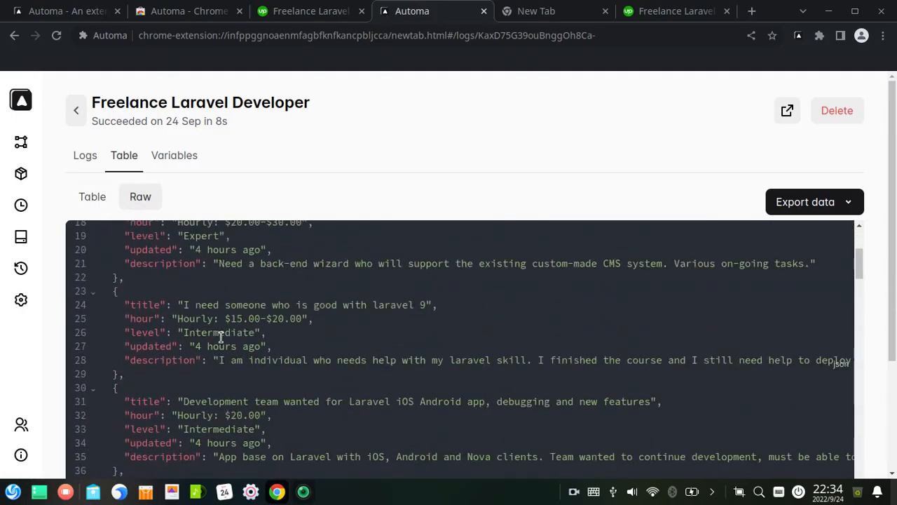
{"action": "scroll", "coordinate": [222, 351], "scroll_direction": "down", "scroll_amount": 3}
{"action": "scroll", "coordinate": [220, 354], "scroll_direction": "up", "scroll_amount": 9}
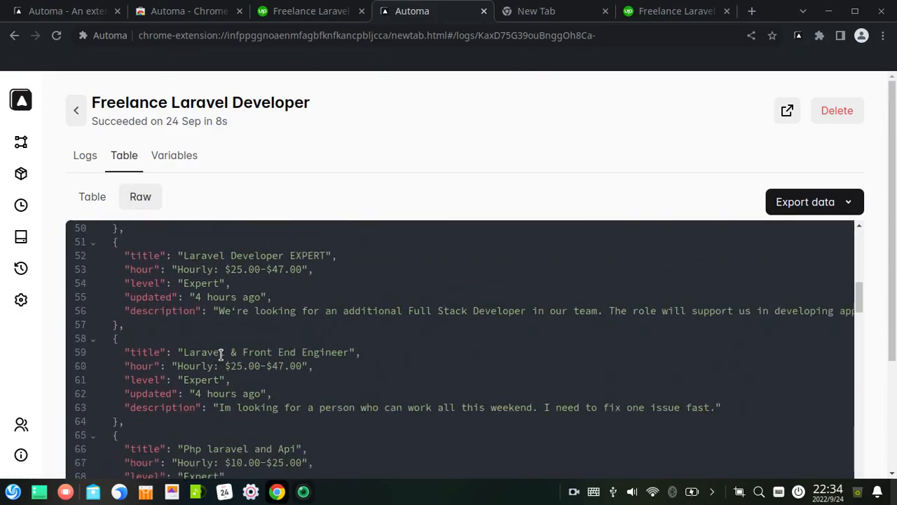
{"action": "scroll", "coordinate": [220, 355], "scroll_direction": "up", "scroll_amount": 2}
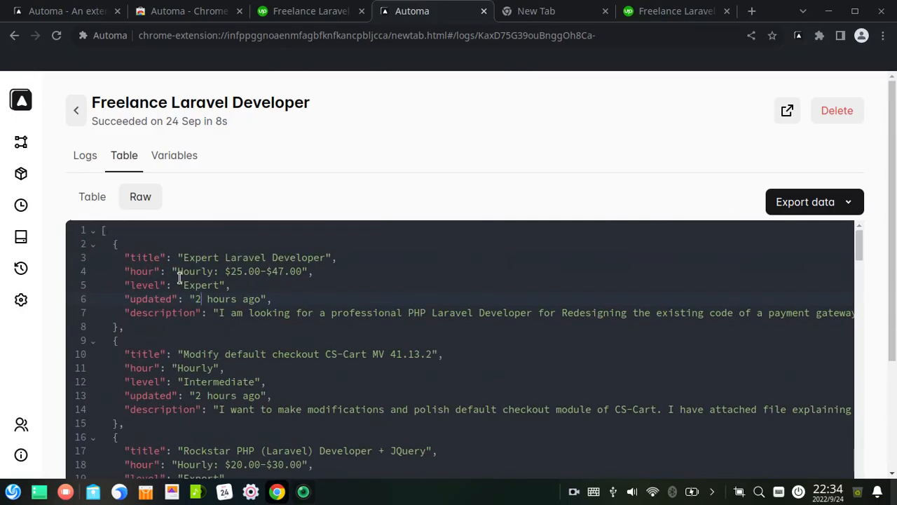
{"action": "left_click", "coordinate": [92, 197]}
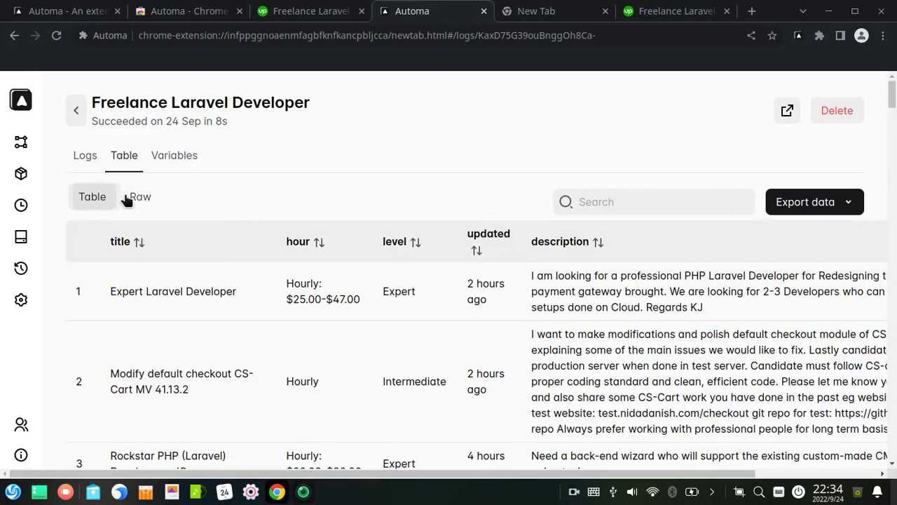
Export the scraped table data as JSON and open the downloaded file in the text editor.
{"action": "left_click", "coordinate": [849, 205]}
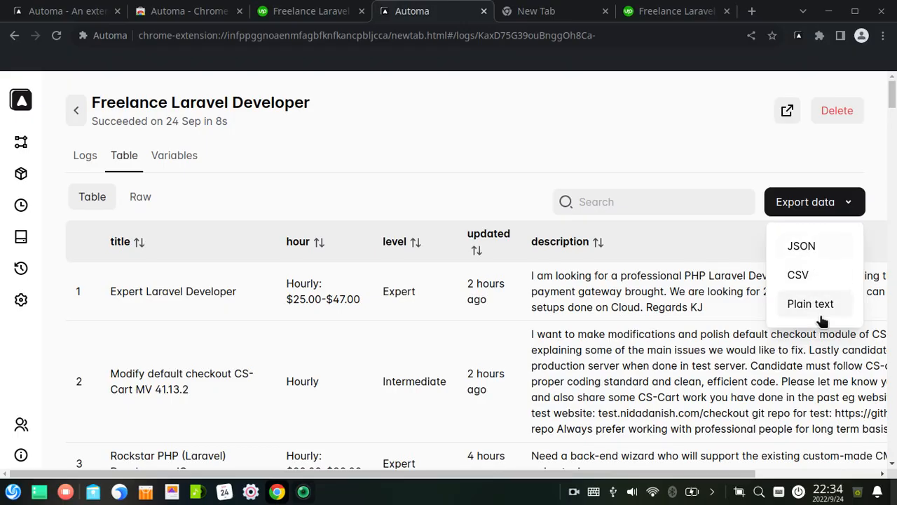
{"action": "left_click", "coordinate": [797, 245]}
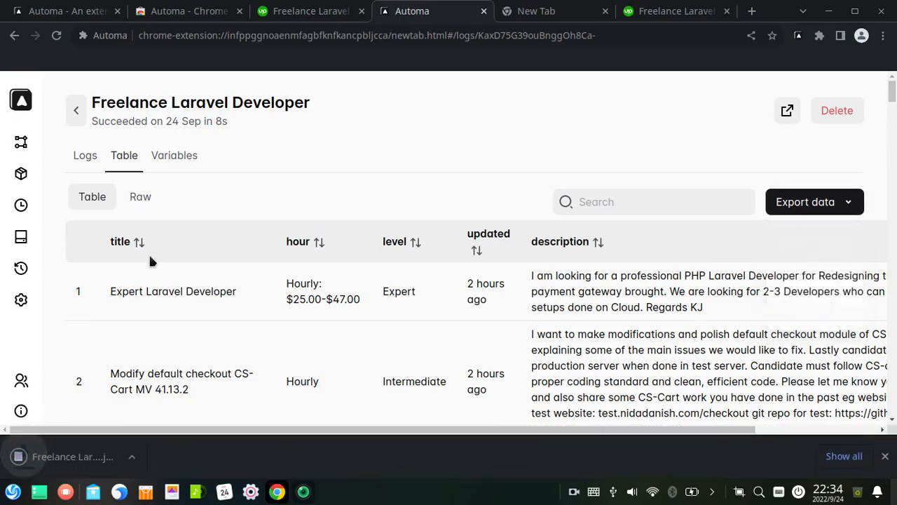
{"action": "left_click", "coordinate": [67, 458]}
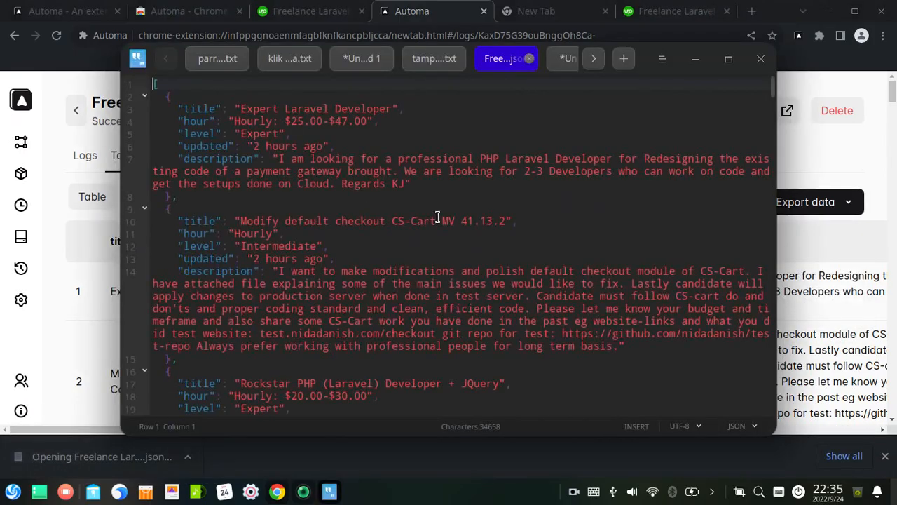
Review the exported job records in the JSON file, then close the text editor.
{"action": "left_click", "coordinate": [427, 271]}
{"action": "scroll", "coordinate": [421, 280], "scroll_direction": "down", "scroll_amount": 10}
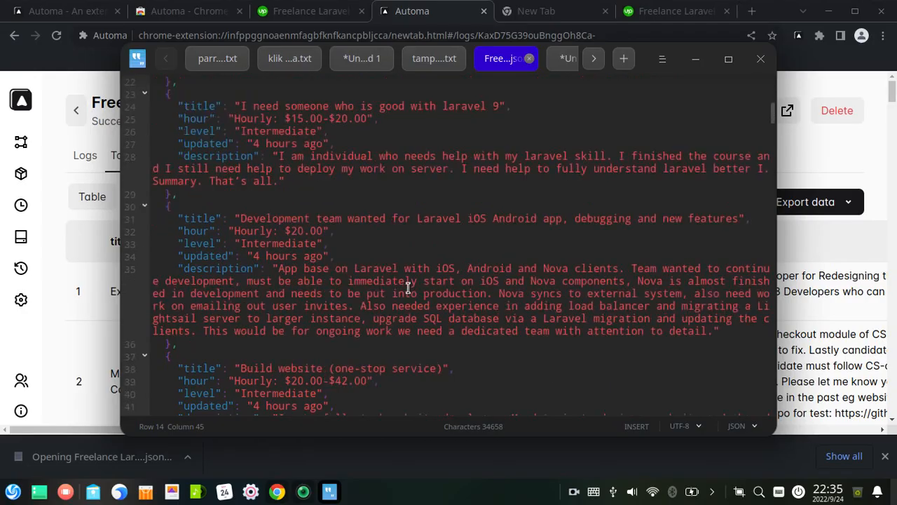
{"action": "scroll", "coordinate": [407, 293], "scroll_direction": "down", "scroll_amount": 12}
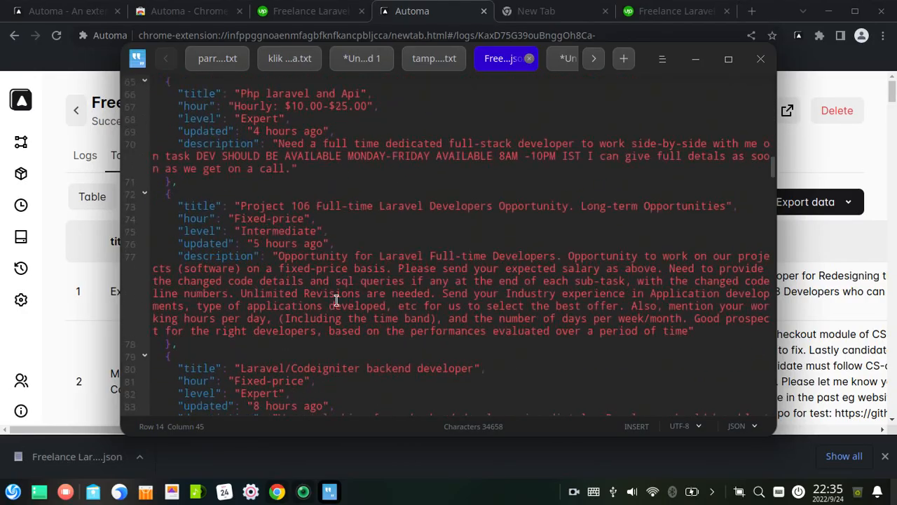
{"action": "scroll", "coordinate": [325, 300], "scroll_direction": "down", "scroll_amount": 3}
{"action": "left_click", "coordinate": [462, 296]}
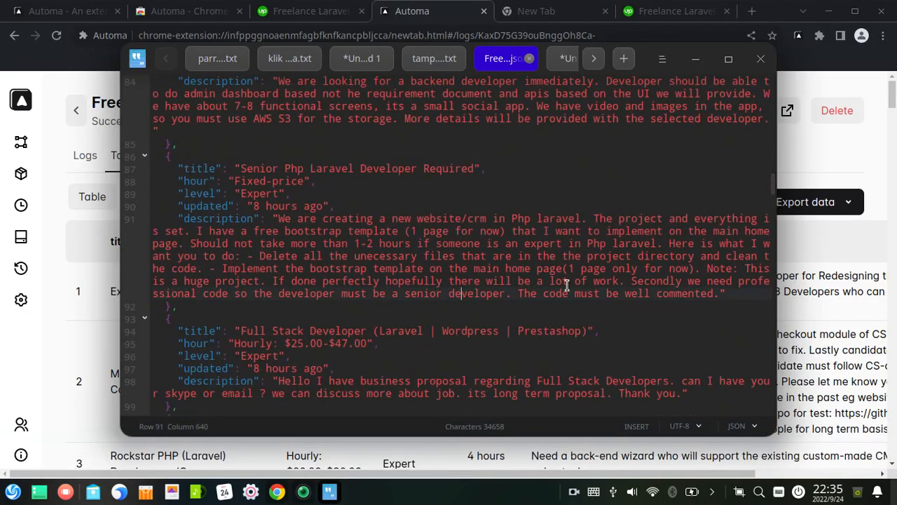
{"action": "left_click", "coordinate": [765, 69]}
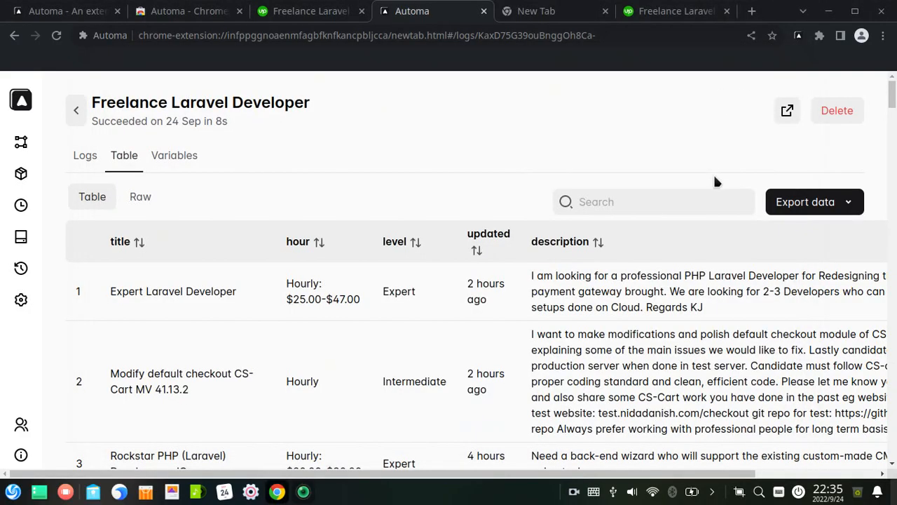
Export the scraped table data as CSV and open the downloaded file in the WPS spreadsheet program.
{"action": "left_click", "coordinate": [851, 206]}
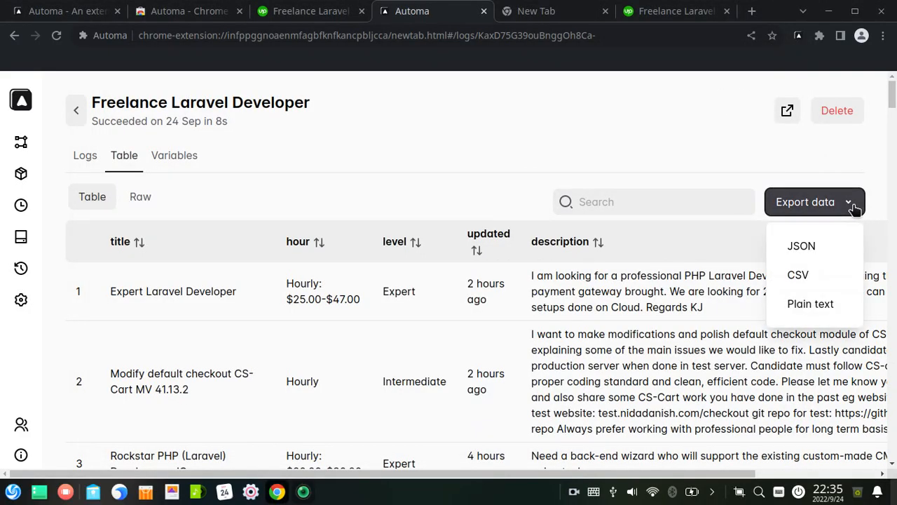
{"action": "left_click", "coordinate": [806, 274]}
{"action": "left_click", "coordinate": [88, 465]}
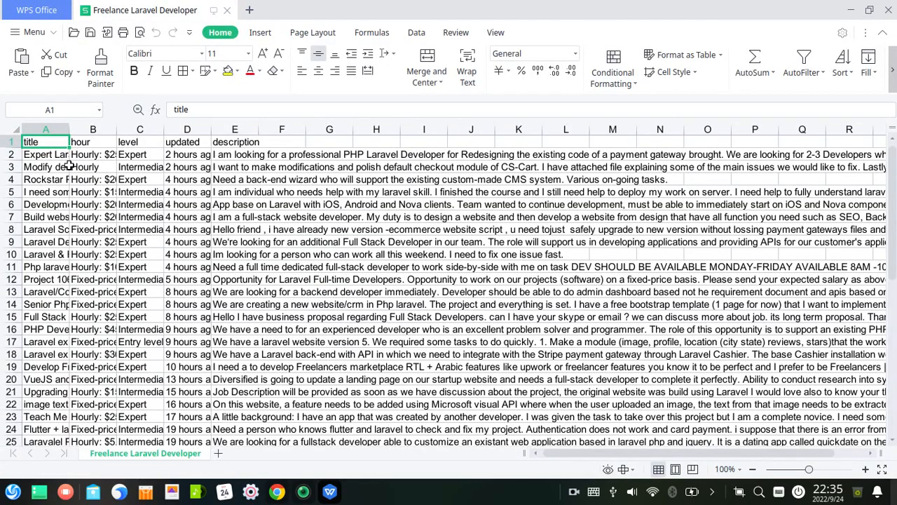
Review the title, hour, level, updated and description columns and the job rows in the exported spreadsheet.
{"action": "left_click", "coordinate": [64, 190]}
{"action": "left_click", "coordinate": [207, 180]}
{"action": "left_click", "coordinate": [283, 204]}
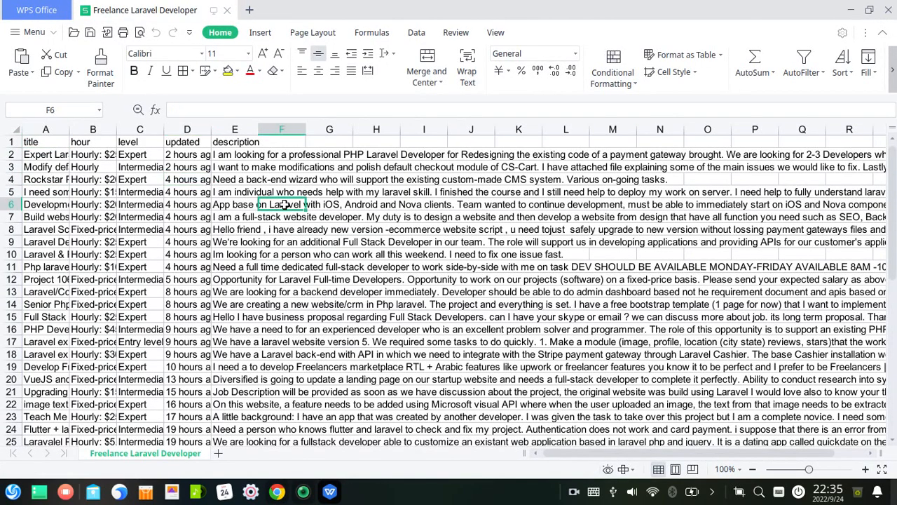
{"action": "scroll", "coordinate": [281, 242], "scroll_direction": "down", "scroll_amount": 5}
{"action": "scroll", "coordinate": [282, 243], "scroll_direction": "down", "scroll_amount": 5}
{"action": "scroll", "coordinate": [272, 283], "scroll_direction": "up", "scroll_amount": 3}
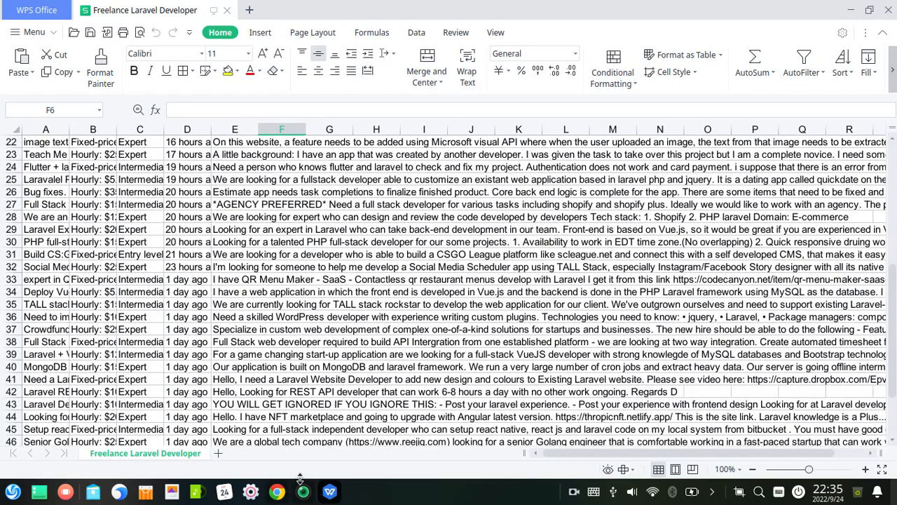
Return to Automa in Chrome, export the scraped table data as plain text and open the downloaded file in the text editor.
{"action": "left_click", "coordinate": [278, 492]}
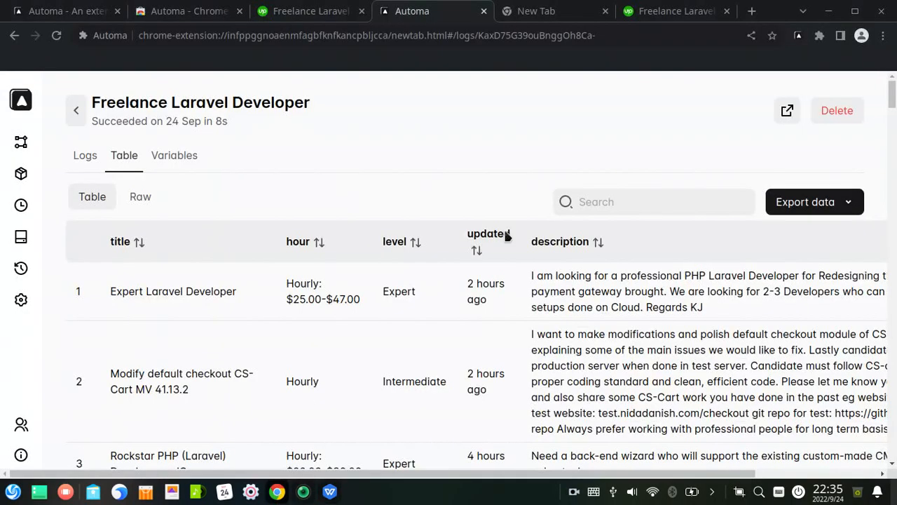
{"action": "left_click", "coordinate": [776, 206]}
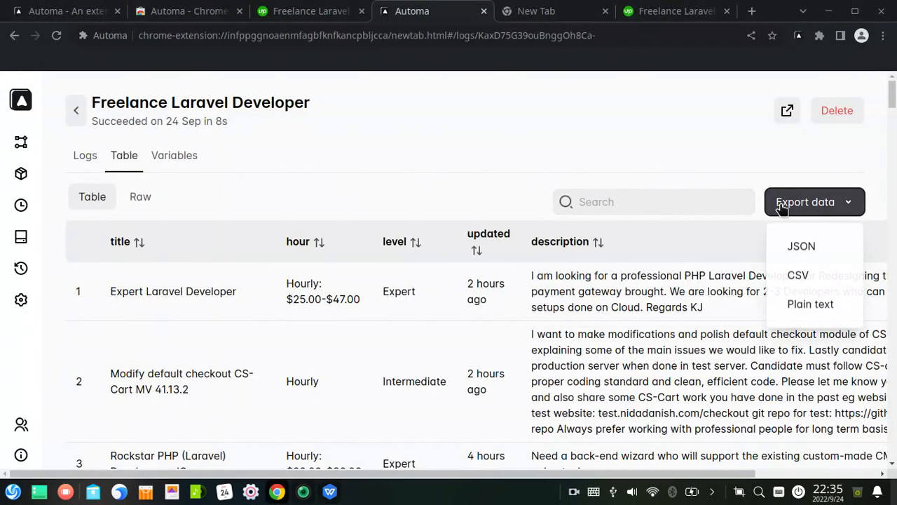
{"action": "left_click", "coordinate": [811, 308]}
{"action": "left_click", "coordinate": [83, 455]}
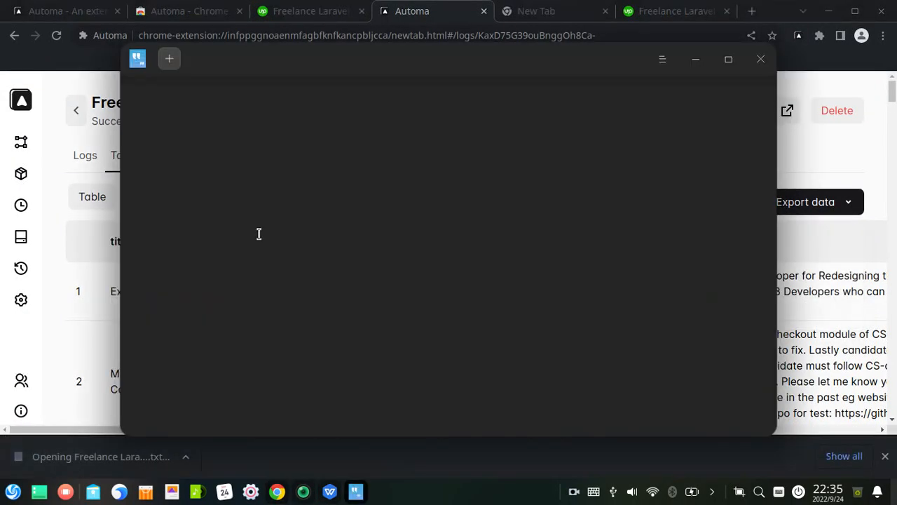
Review the exported plain text content, return to the run's table page and check the available export formats.
{"action": "scroll", "coordinate": [361, 235], "scroll_direction": "down", "scroll_amount": 5}
{"action": "scroll", "coordinate": [361, 235], "scroll_direction": "down", "scroll_amount": 12}
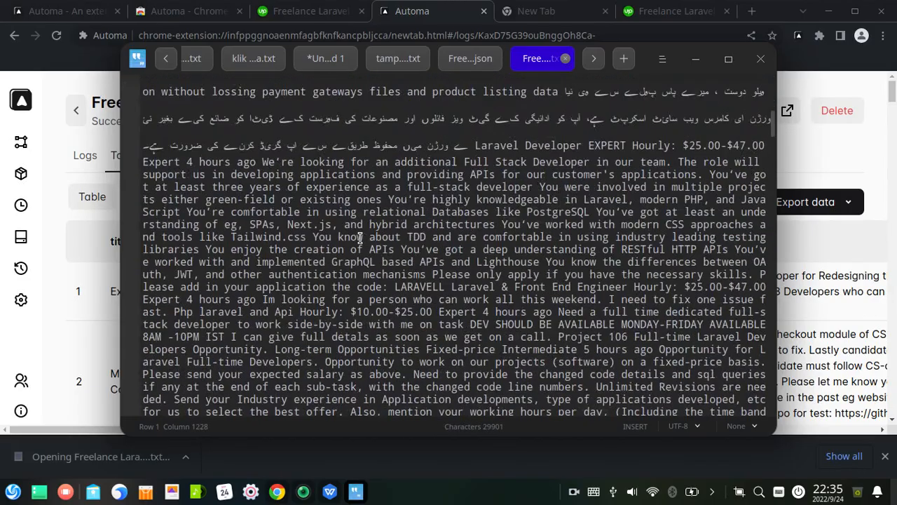
{"action": "scroll", "coordinate": [346, 253], "scroll_direction": "down", "scroll_amount": 4}
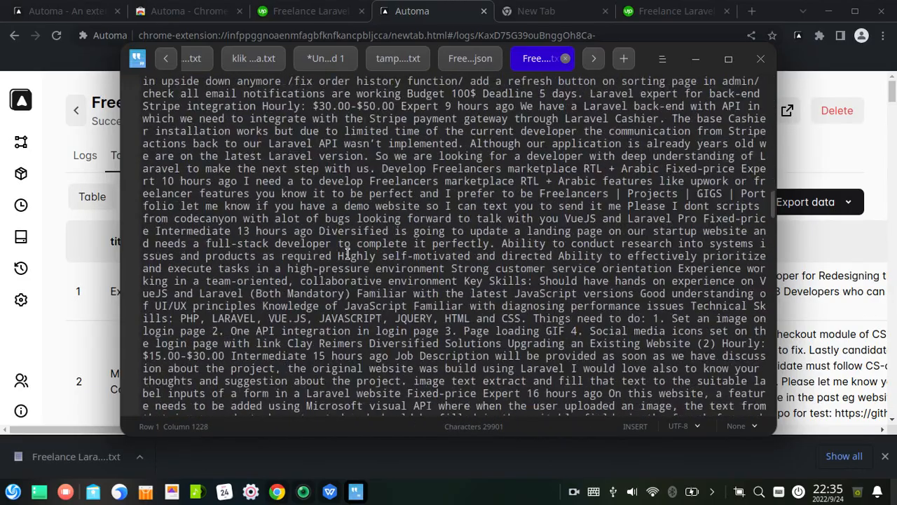
{"action": "scroll", "coordinate": [382, 277], "scroll_direction": "up", "scroll_amount": 6}
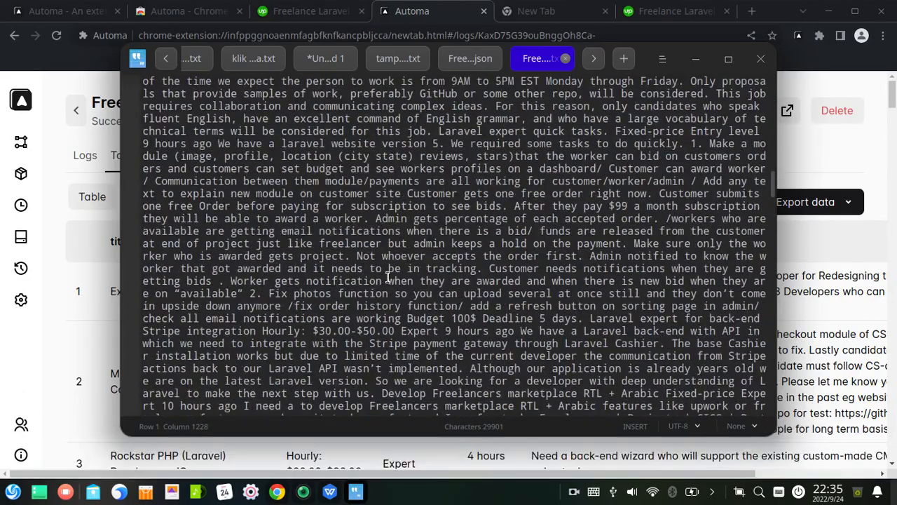
{"action": "left_click", "coordinate": [834, 159]}
{"action": "left_click", "coordinate": [836, 214]}
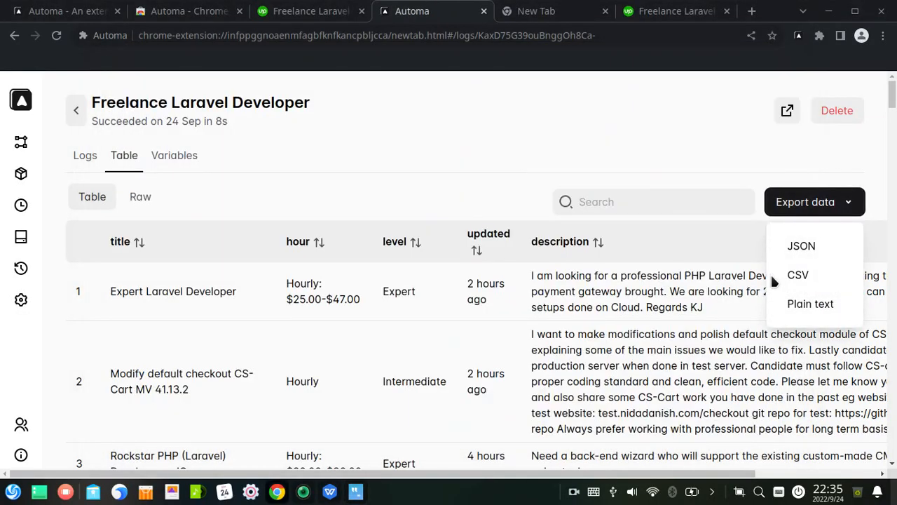
{"action": "left_click", "coordinate": [652, 130]}
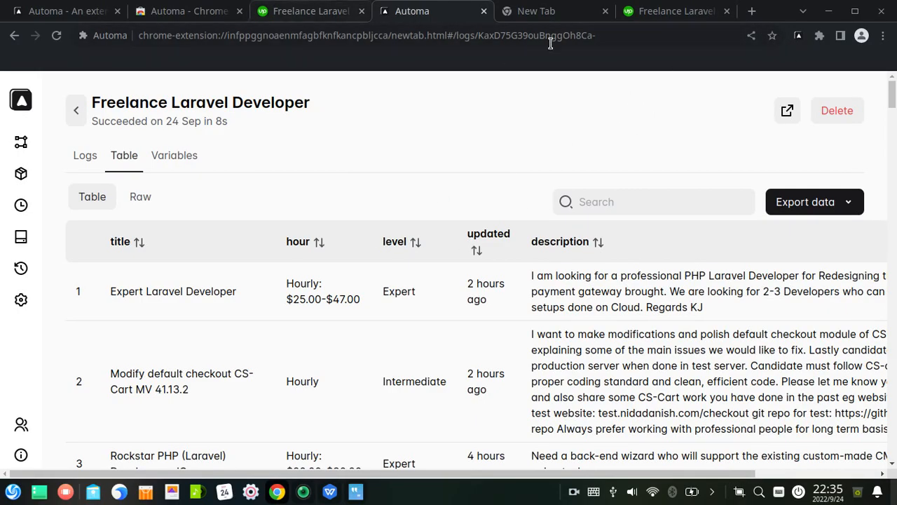
Return to the Freelance Laravel Developer workflow's editor and inspect the columns defined in its table, then close the table dialog.
{"action": "left_click", "coordinate": [76, 110]}
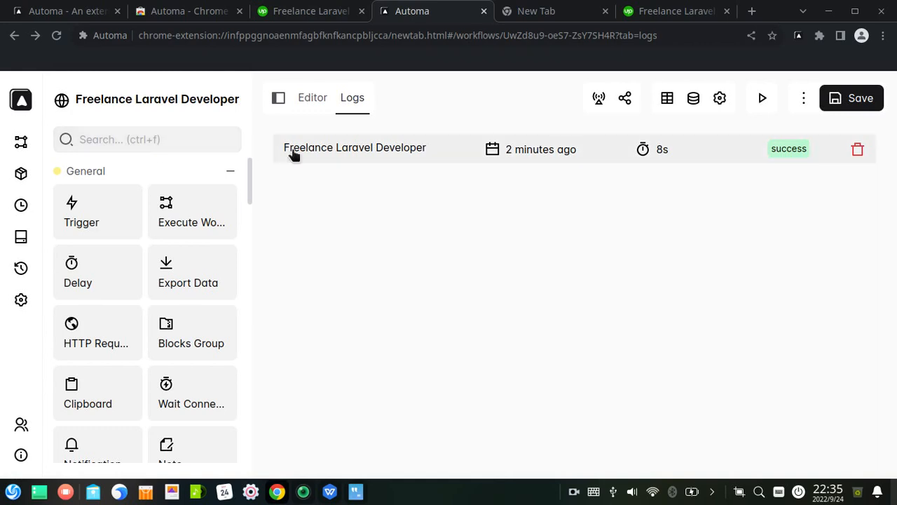
{"action": "left_click", "coordinate": [313, 102]}
{"action": "left_click", "coordinate": [384, 331]}
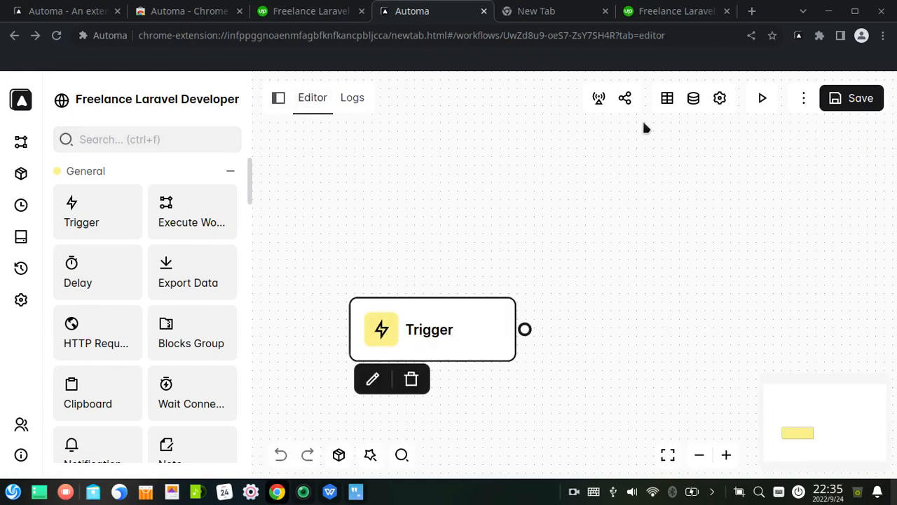
{"action": "left_click", "coordinate": [667, 98]}
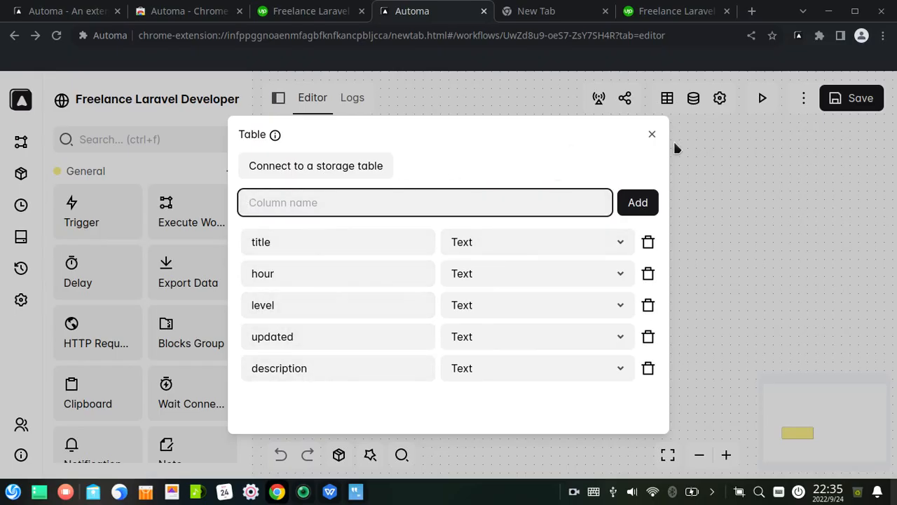
{"action": "left_click", "coordinate": [652, 136]}
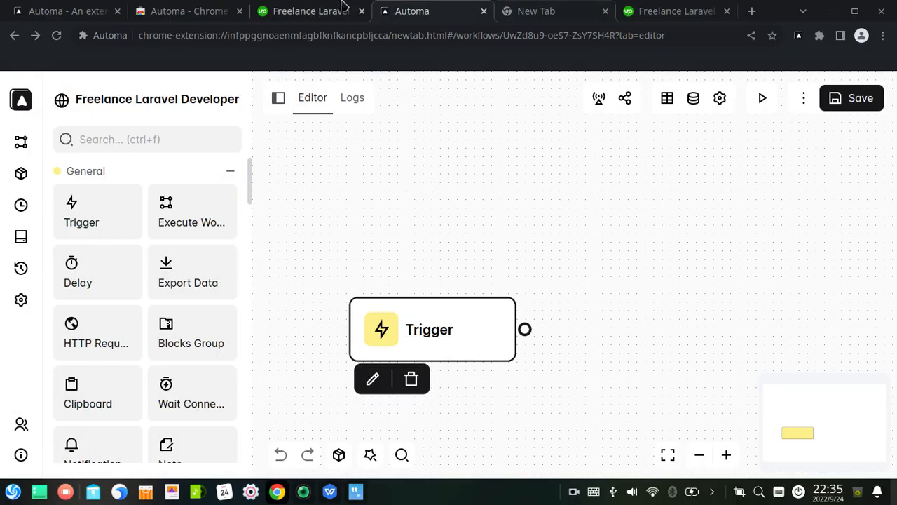
Show the Automa extension's workflow list over the Upwork job search, then return to the Automa dashboard.
{"action": "left_click", "coordinate": [309, 11]}
{"action": "left_click", "coordinate": [797, 36]}
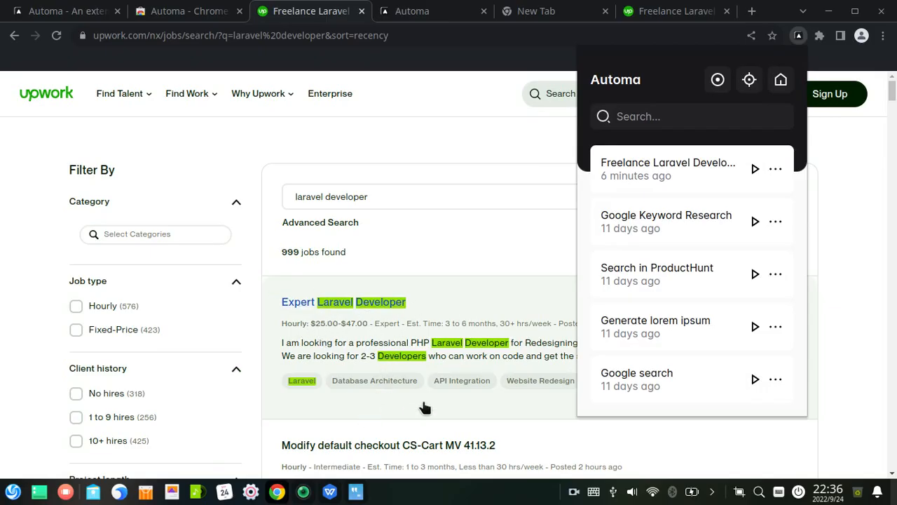
{"action": "left_click", "coordinate": [429, 125]}
{"action": "left_click", "coordinate": [413, 10]}
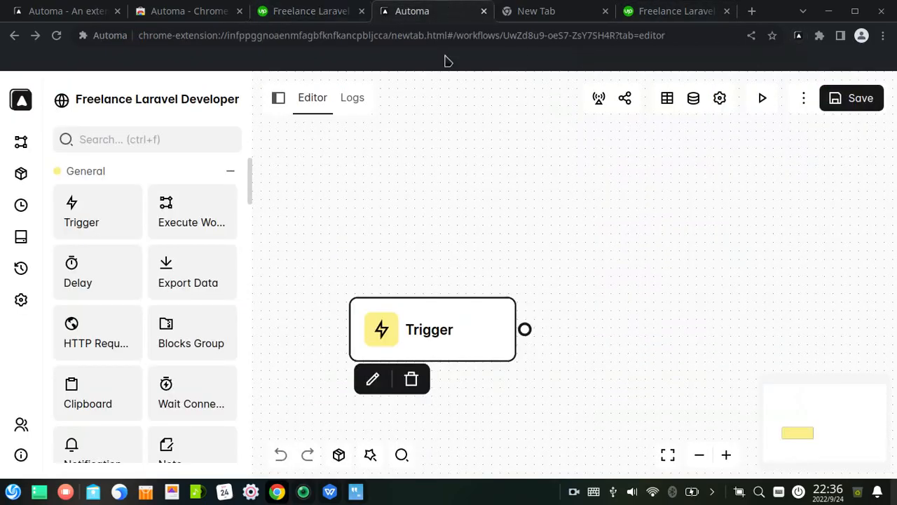
Open the workflow's latest run from its logs and review the scraped data table.
{"action": "left_click", "coordinate": [352, 97]}
{"action": "left_click", "coordinate": [321, 150]}
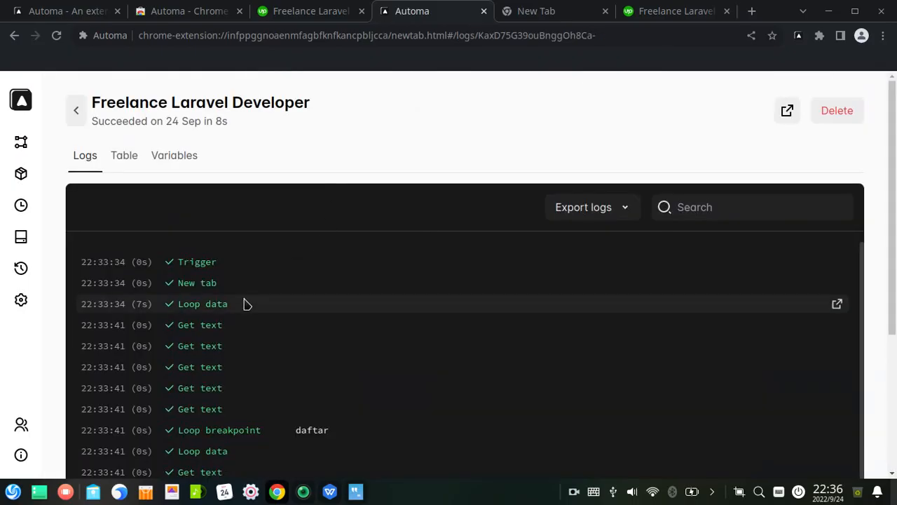
{"action": "left_click", "coordinate": [117, 154]}
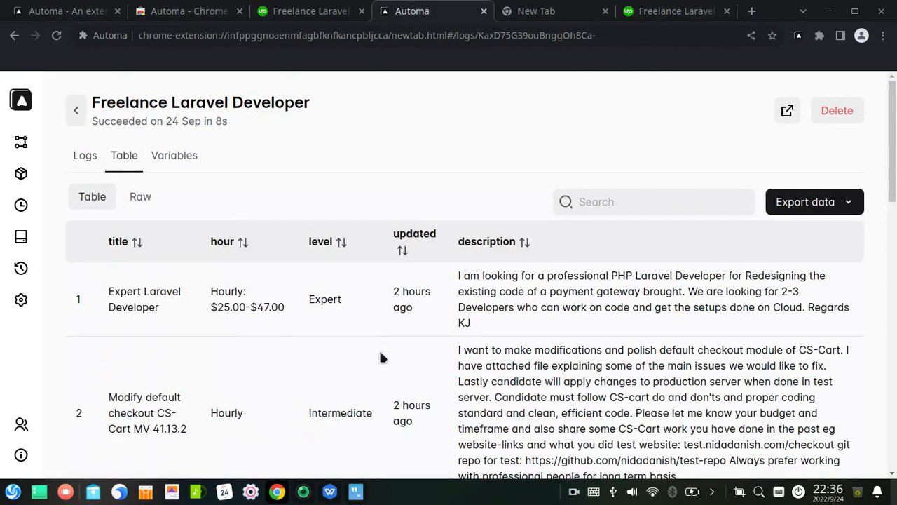
{"action": "scroll", "coordinate": [379, 348], "scroll_direction": "down", "scroll_amount": 2}
{"action": "scroll", "coordinate": [393, 356], "scroll_direction": "down", "scroll_amount": 2}
{"action": "left_click_drag", "start_coordinate": [894, 246], "coordinate": [895, 152]}
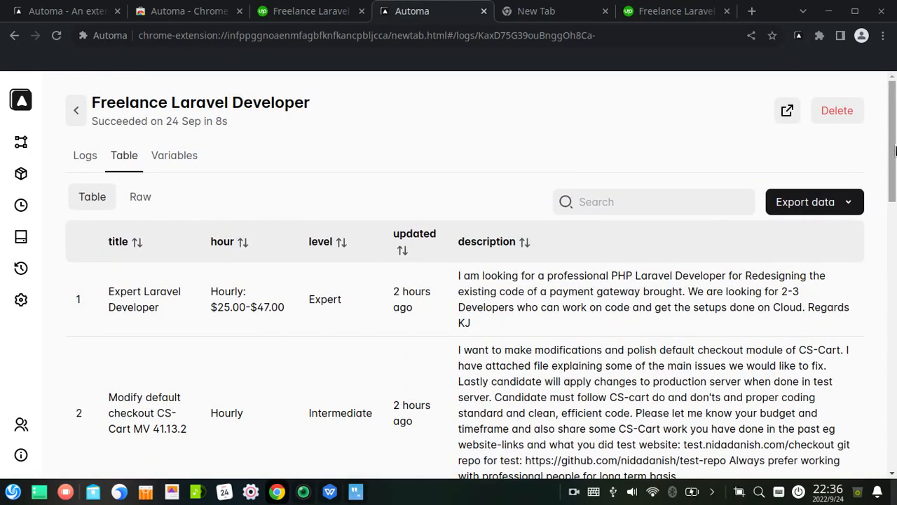
Review the Laravel developer results on Upwork and bring up the Automa extension's workflow list to run the Freelance Laravel Developer workflow.
{"action": "left_click", "coordinate": [298, 11]}
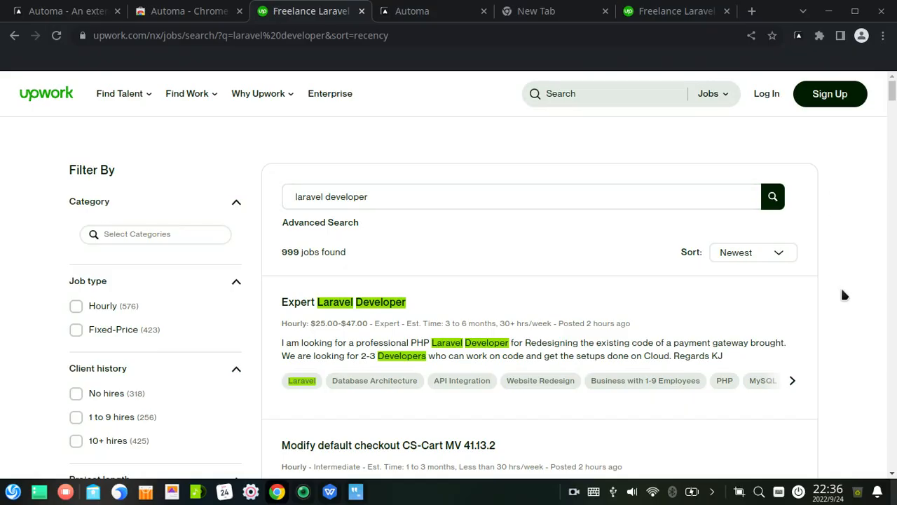
{"action": "mouse_move", "coordinate": [119, 94]}
{"action": "scroll", "coordinate": [533, 316], "scroll_direction": "down", "scroll_amount": 4}
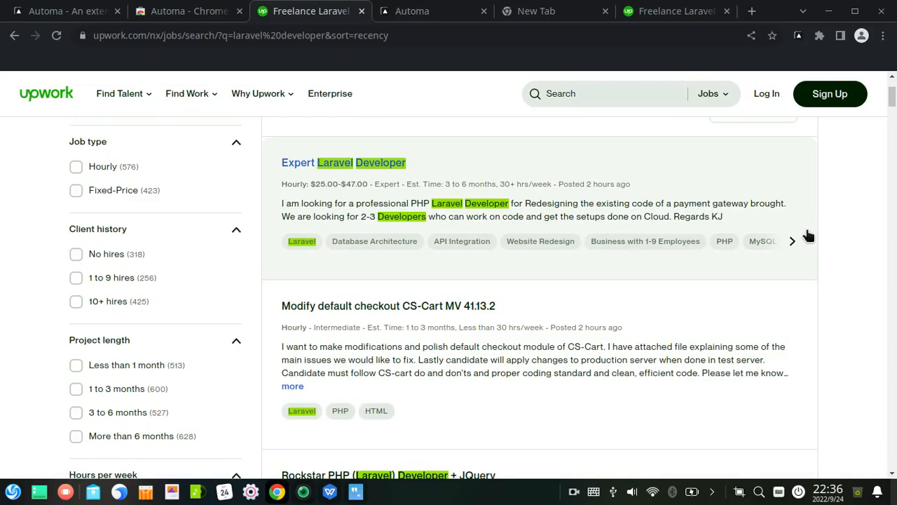
{"action": "scroll", "coordinate": [829, 221], "scroll_direction": "up", "scroll_amount": 4}
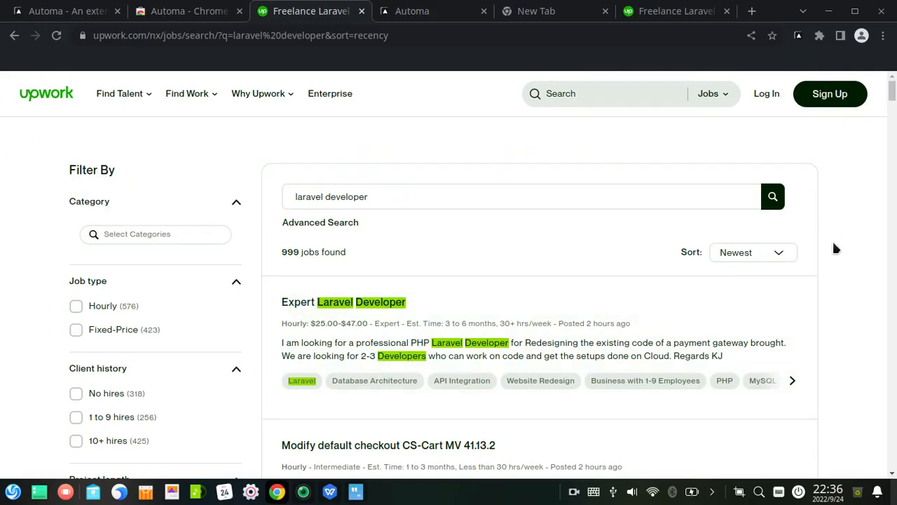
{"action": "scroll", "coordinate": [832, 275], "scroll_direction": "down", "scroll_amount": 1}
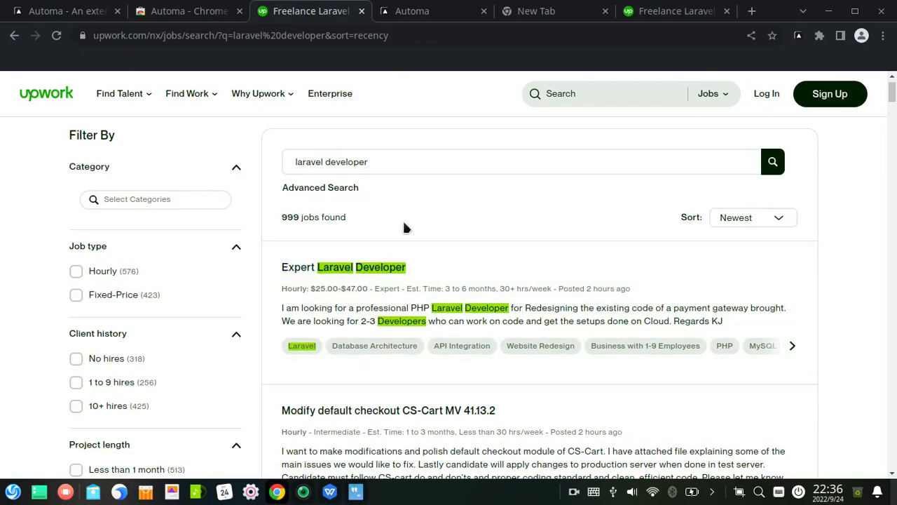
{"action": "left_click", "coordinate": [797, 36]}
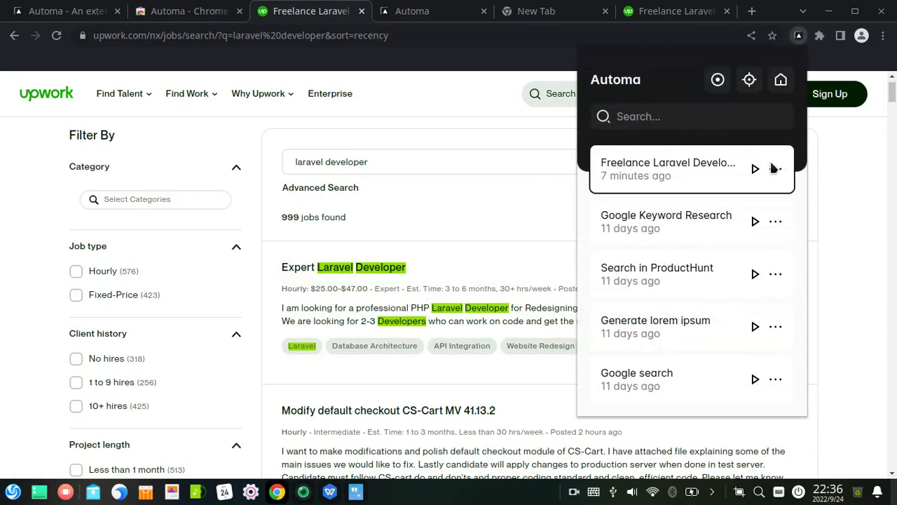
{"action": "left_click", "coordinate": [755, 172]}
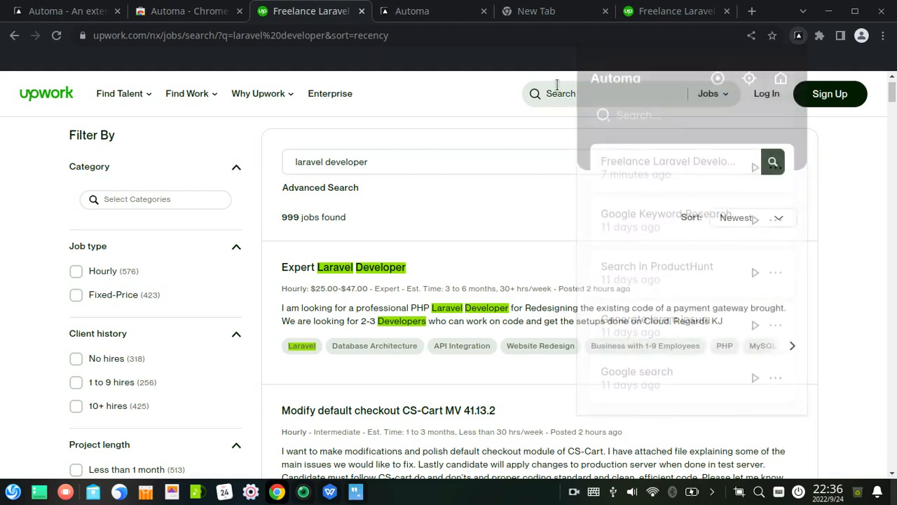
Look over the scraped job table in Automa again and switch to the last Upwork search results tab.
{"action": "left_click", "coordinate": [449, 11]}
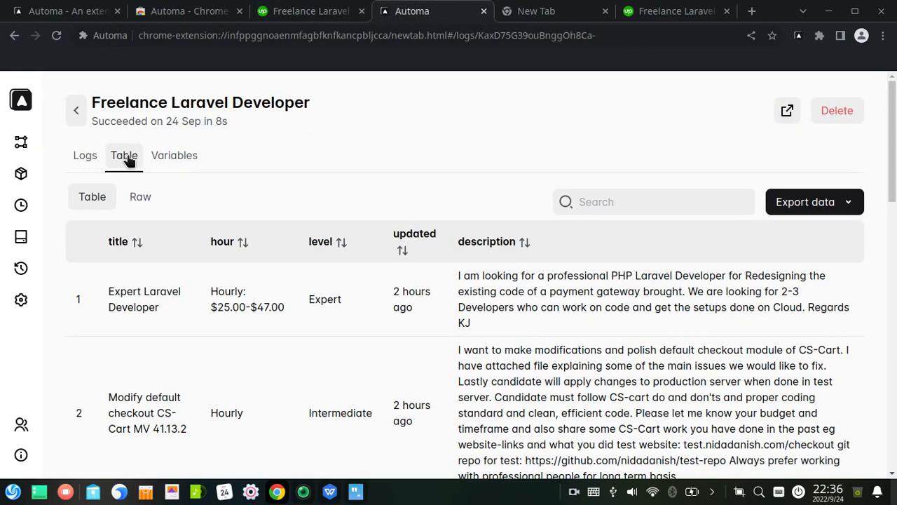
{"action": "scroll", "coordinate": [526, 358], "scroll_direction": "down", "scroll_amount": 5}
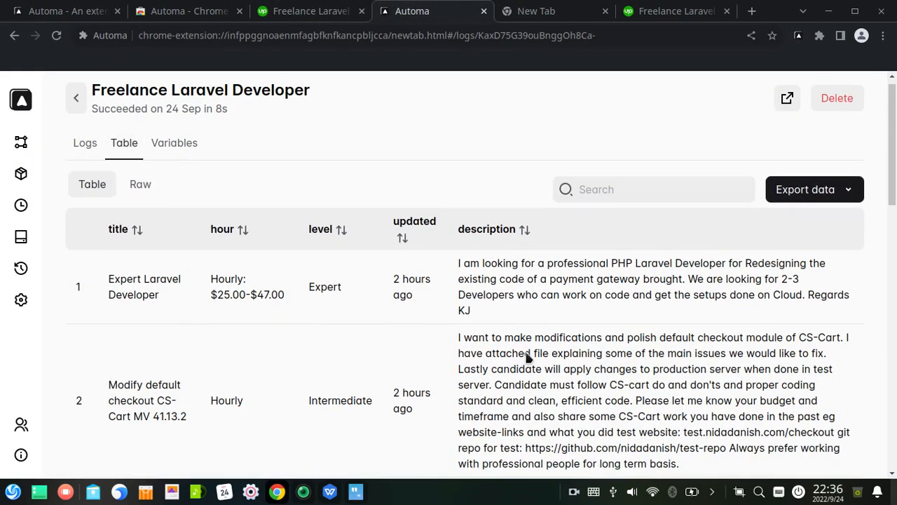
{"action": "left_click_drag", "start_coordinate": [896, 232], "coordinate": [896, 68]}
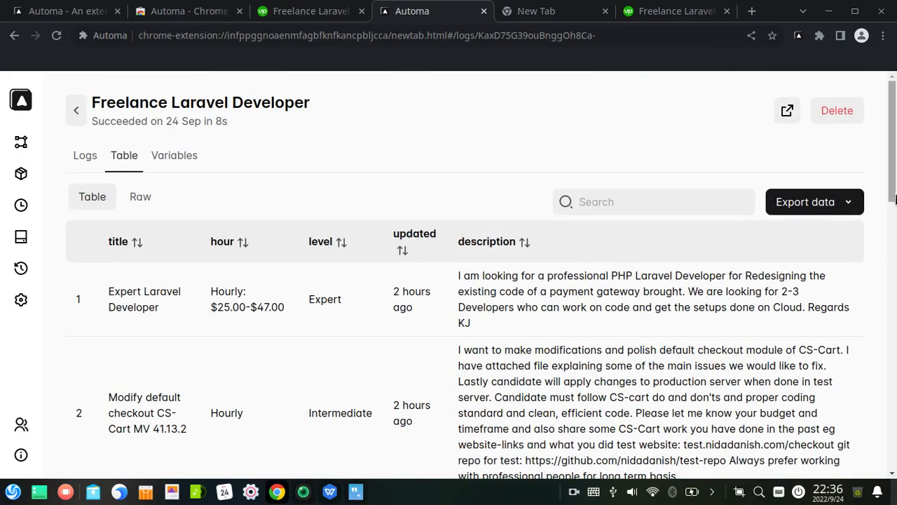
{"action": "left_click", "coordinate": [678, 8]}
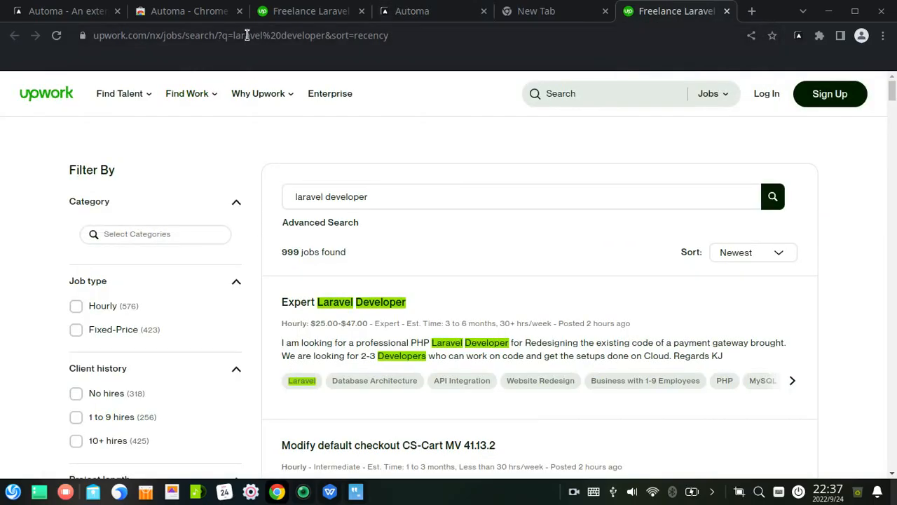
Switch to the Automa website's home page and highlight the part of the intro text describing its browser automation uses.
{"action": "left_click", "coordinate": [79, 7]}
{"action": "left_click_drag", "start_coordinate": [245, 295], "coordinate": [419, 296]}
{"action": "left_click", "coordinate": [514, 293]}
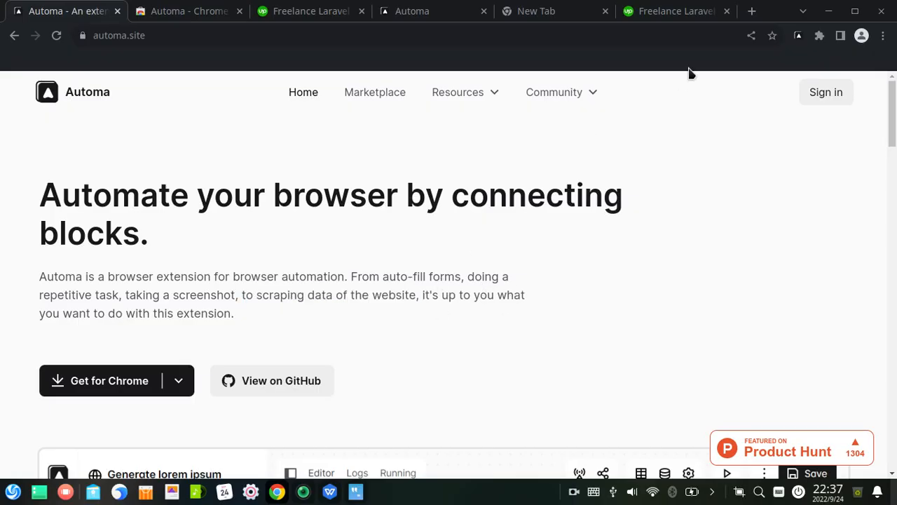
{"action": "left_click_drag", "start_coordinate": [256, 296], "coordinate": [419, 296]}
{"action": "left_click", "coordinate": [476, 295]}
Return to the Automa dashboard, leave the run's log details and open the Freelance Laravel Developer workflow in the editor.
{"action": "left_click", "coordinate": [462, 8]}
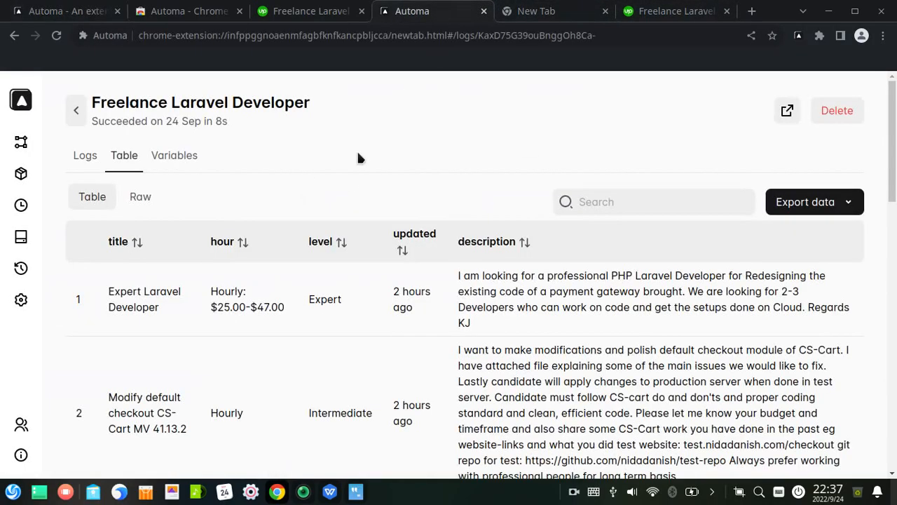
{"action": "left_click", "coordinate": [79, 155]}
{"action": "left_click", "coordinate": [75, 110]}
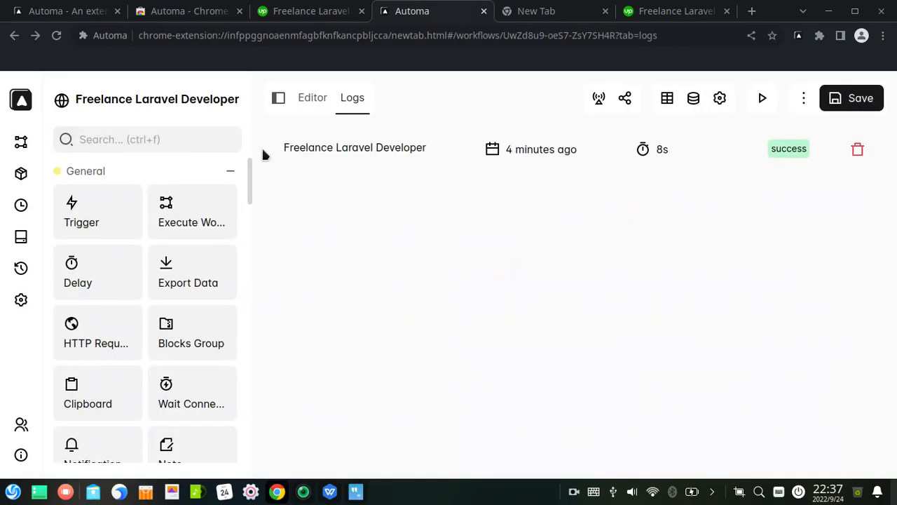
{"action": "left_click", "coordinate": [315, 105]}
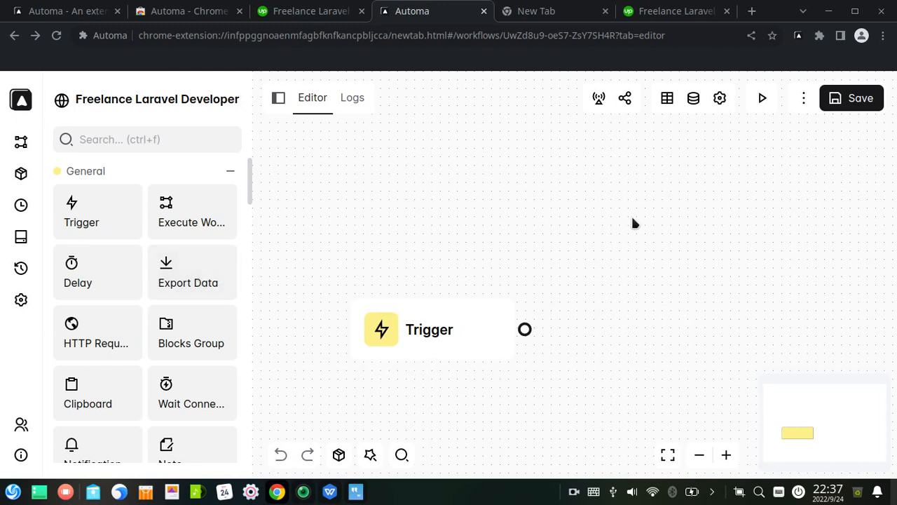
Bring up the Automa extension's workflow list over the Upwork Laravel developer results, then dismiss it.
{"action": "left_click", "coordinate": [640, 7]}
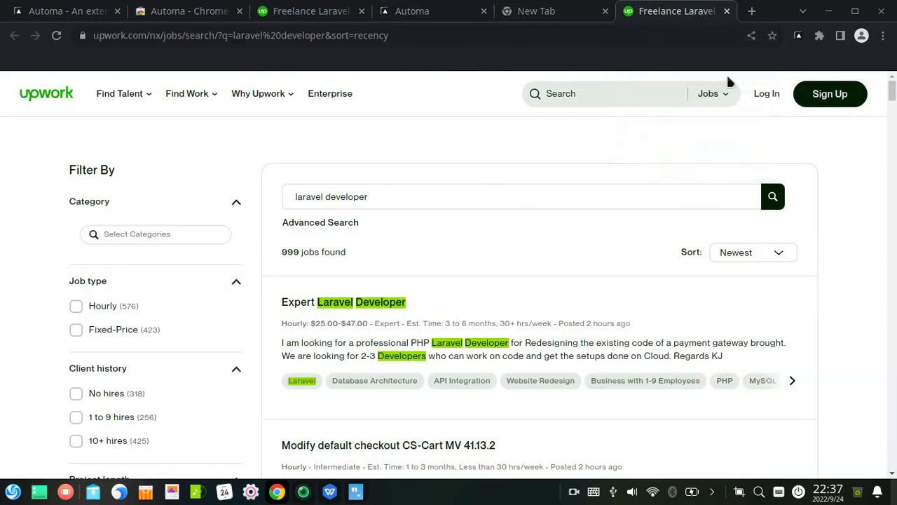
{"action": "left_click", "coordinate": [798, 35]}
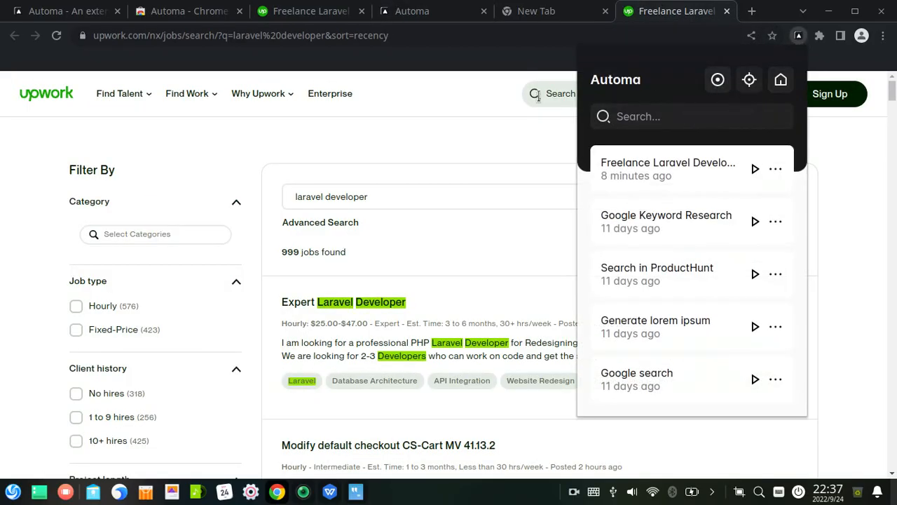
{"action": "left_click", "coordinate": [410, 146]}
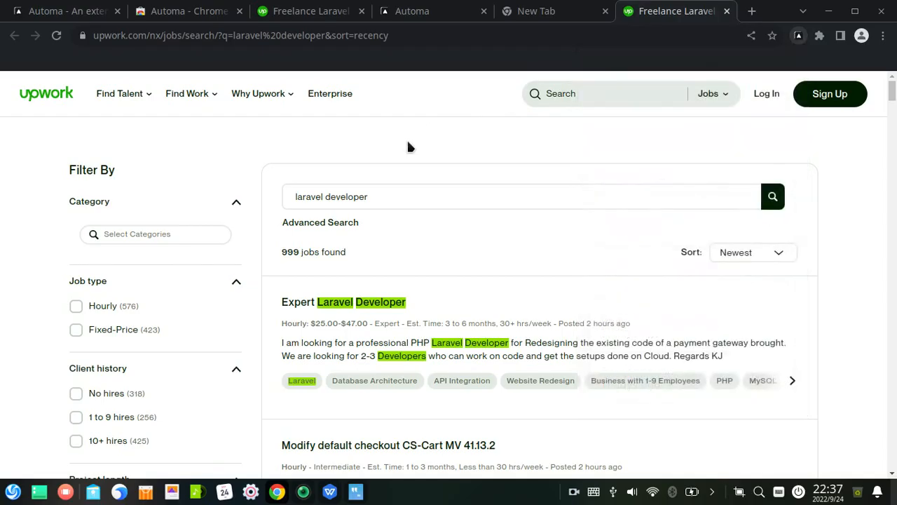